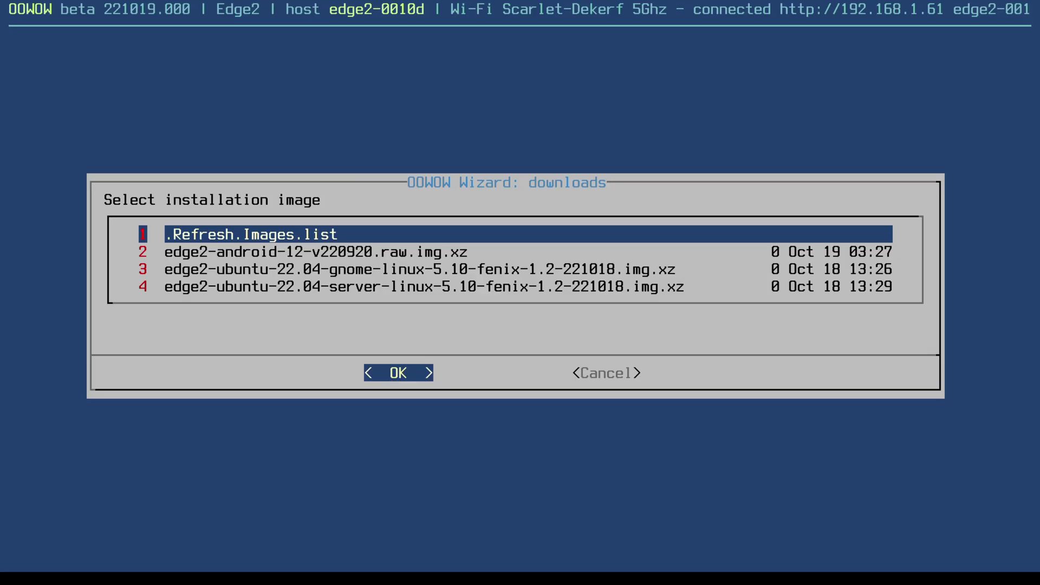
- Select the edge2-ubuntu-22.04-server image in OOWOW and download and write it
key("Down")
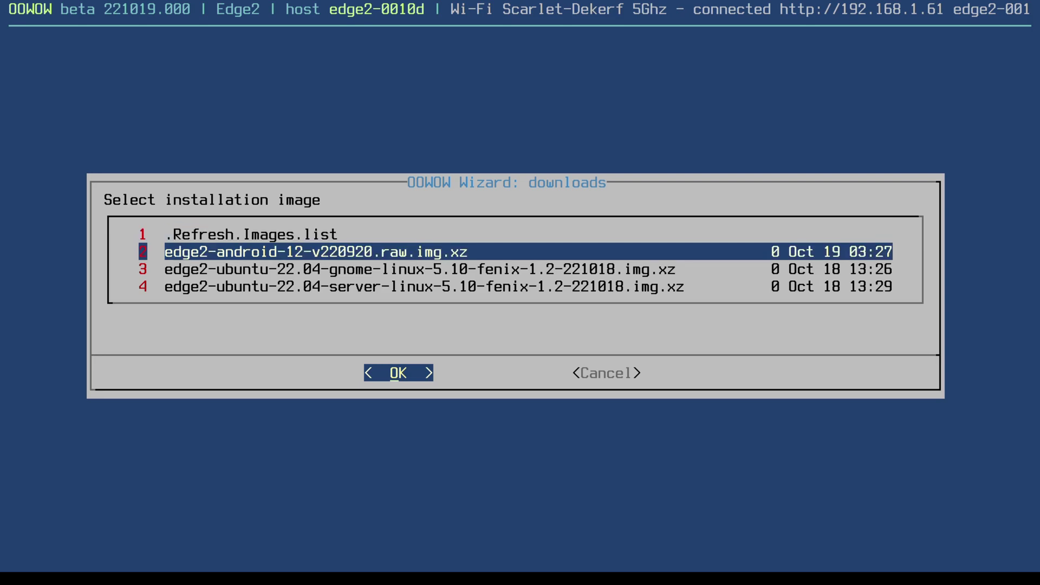
key("Down")
key("Down")
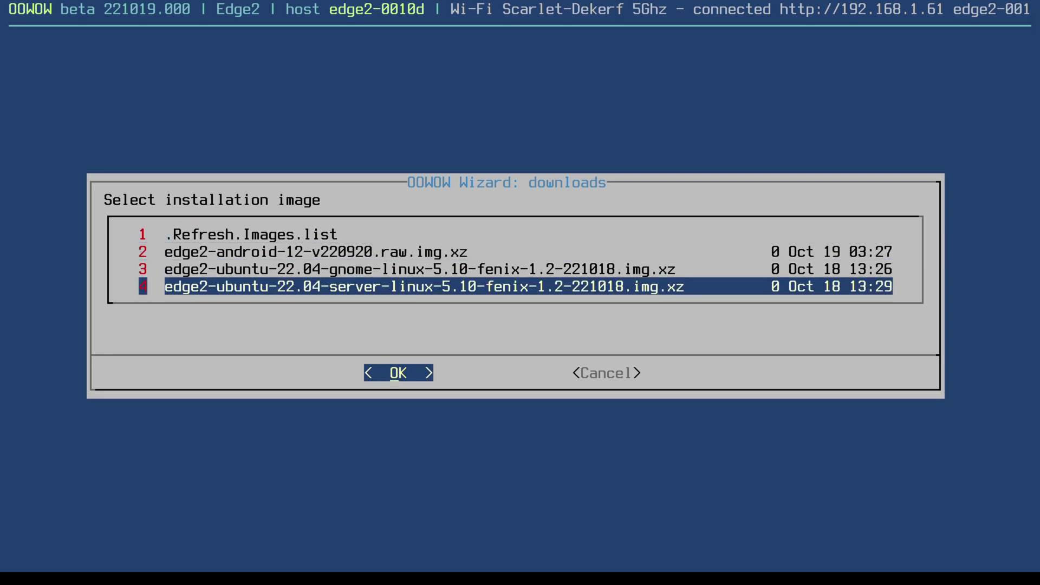
key("Return")
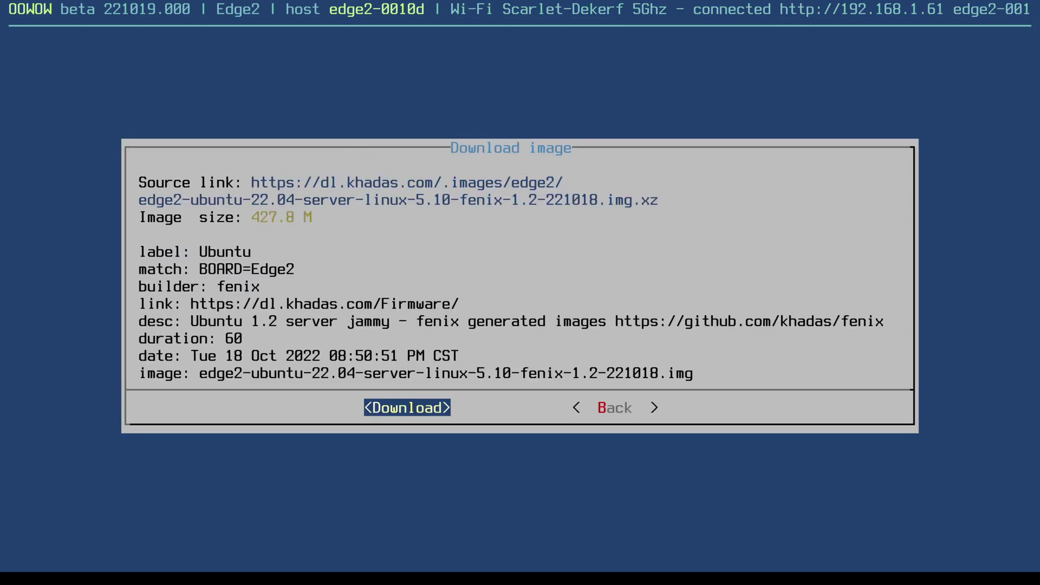
key("Return")
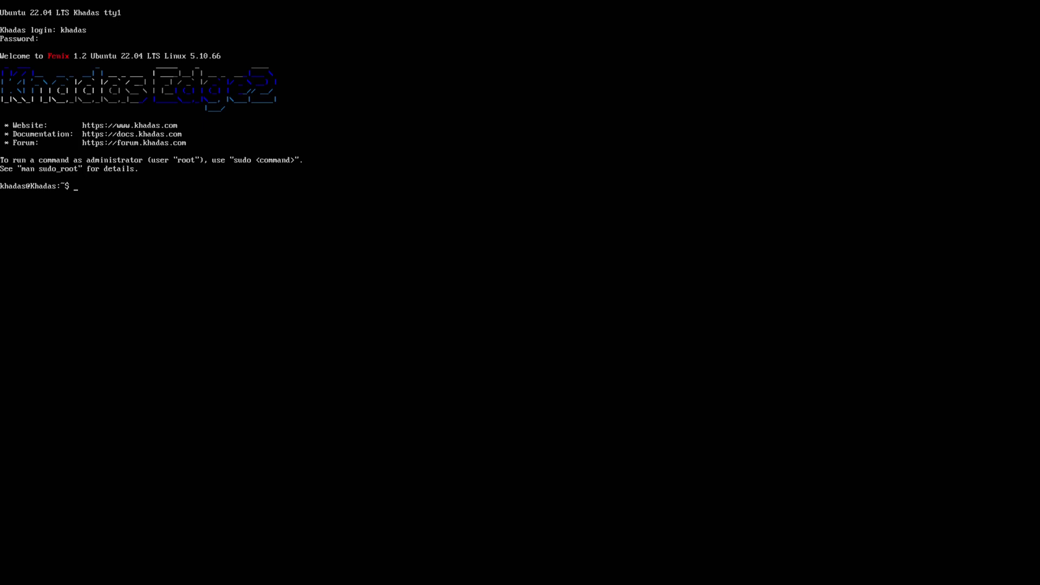
- Connect to the 2.4G Wi-Fi network with nmcli, entering the network name and its password
type("nmcli")
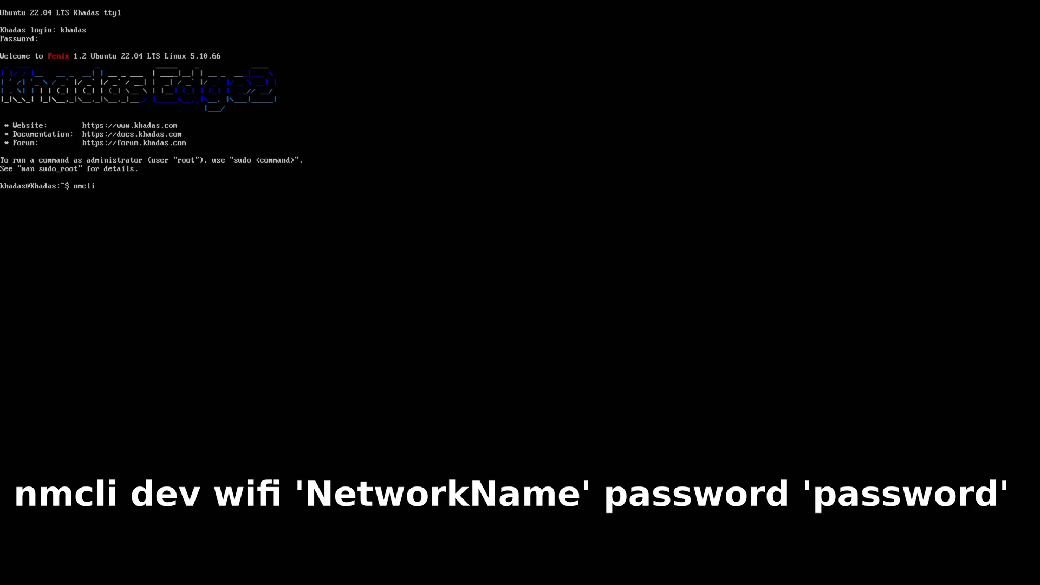
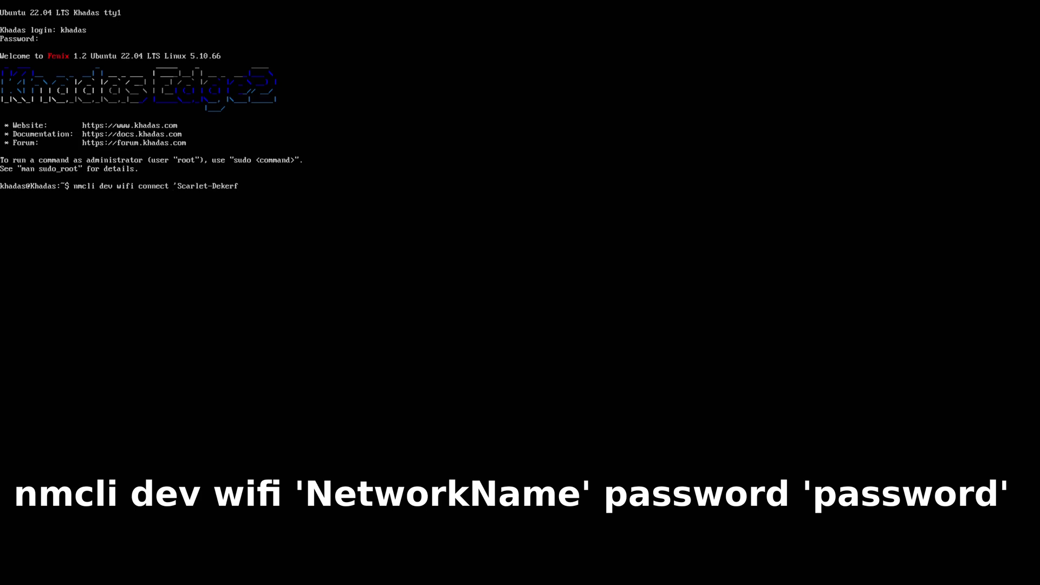
type(" .24")
key("BackSpace")
key("BackSpace")
type("ssword")
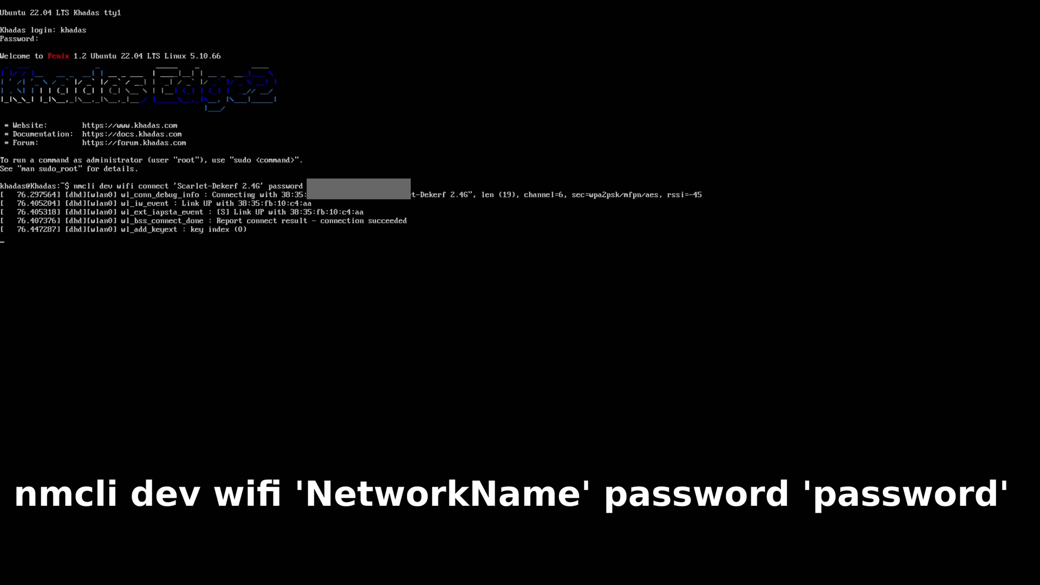
- Update the package lists and upgrade the system packages with sudo apt
type("sudo apt update")
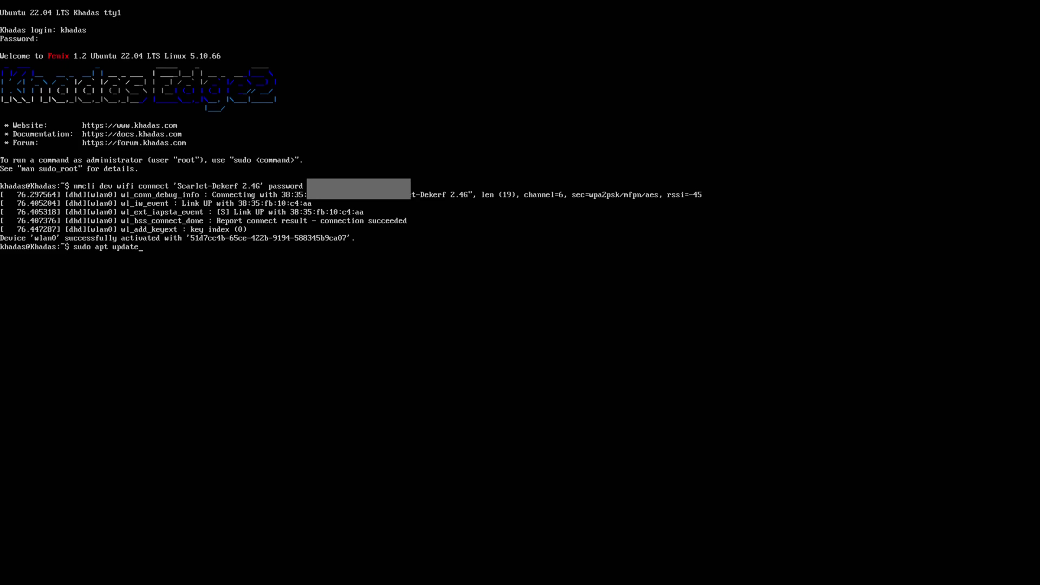
key("Return")
key("Return")
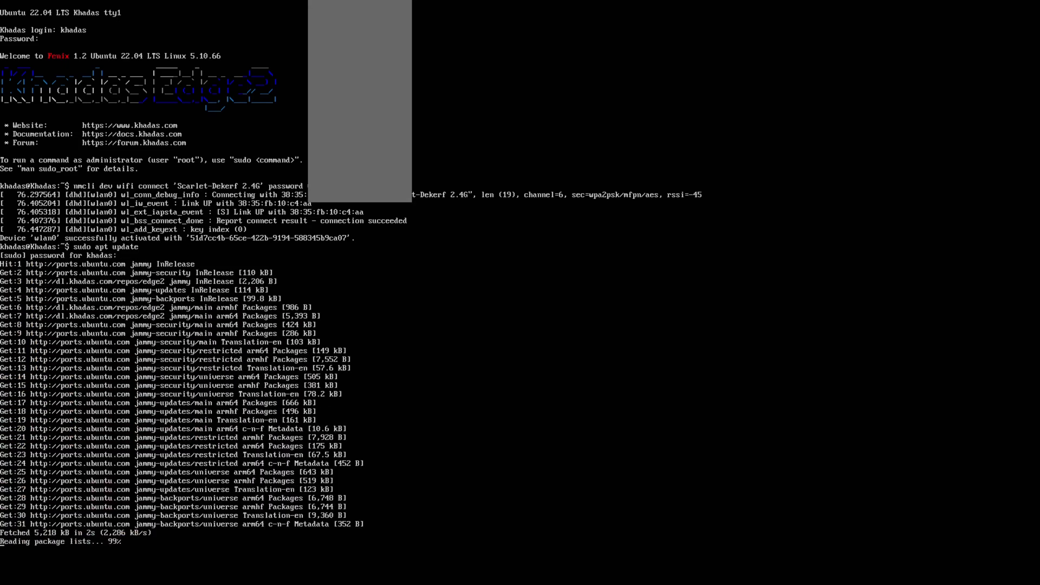
type("sudo")
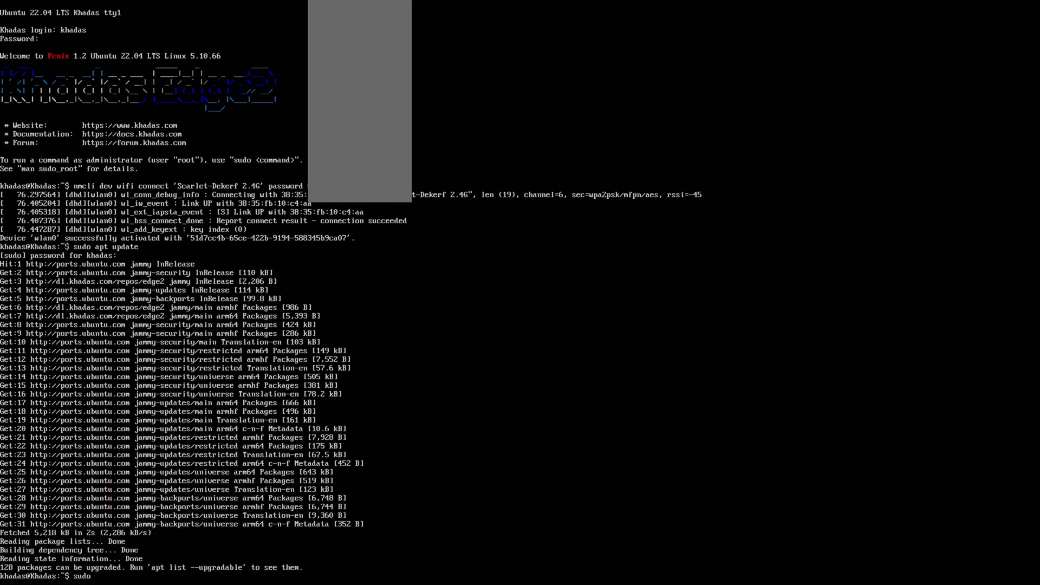
type(" apt upgrade")
key("Return")
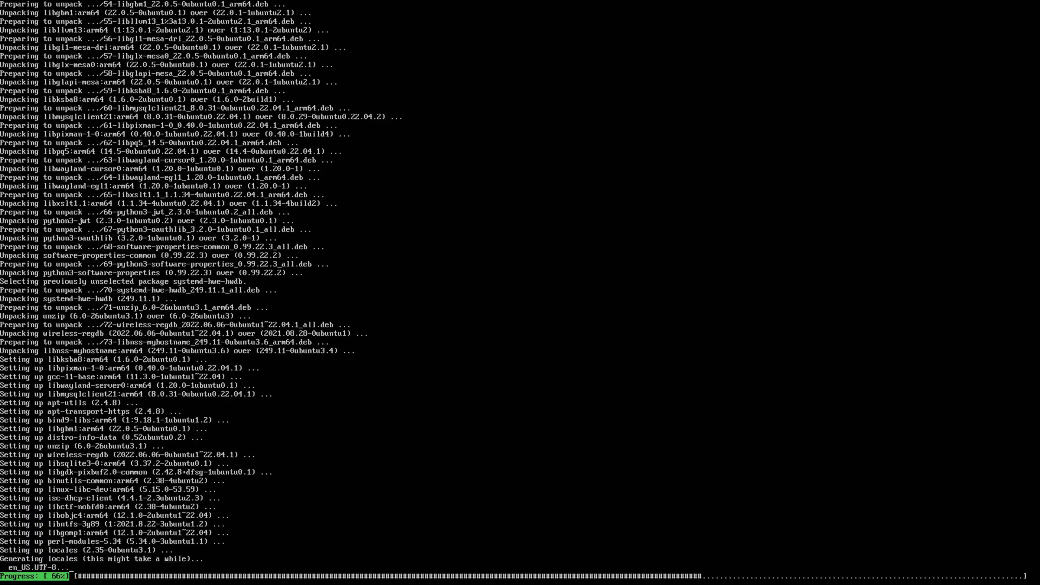
- Download mali_csffw.bin with wget and copy it into /lib/firmware/
type("wget https://github.")
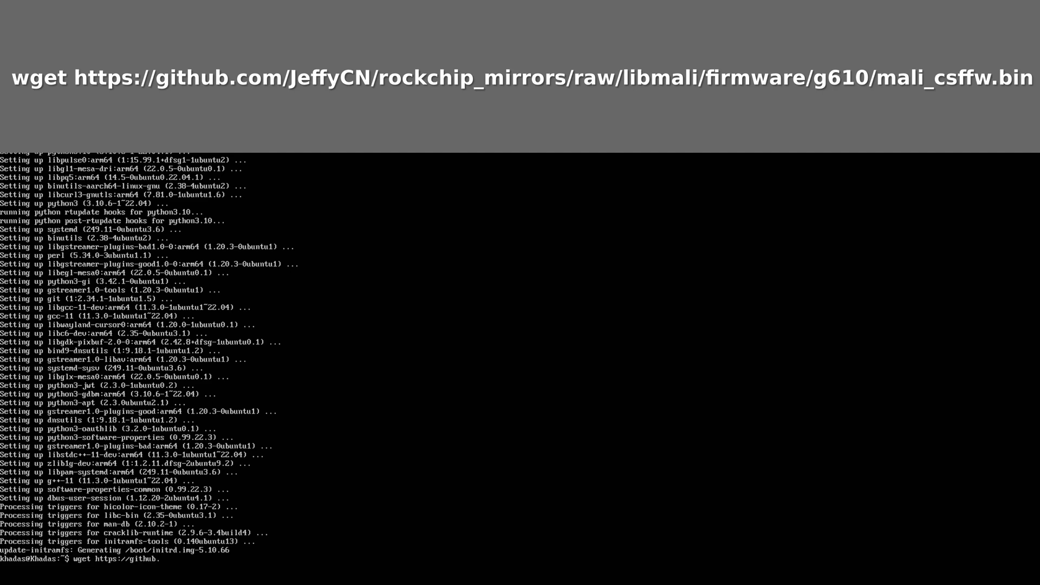
type("com/JeffyCN/rockchip_mirrors/raw")
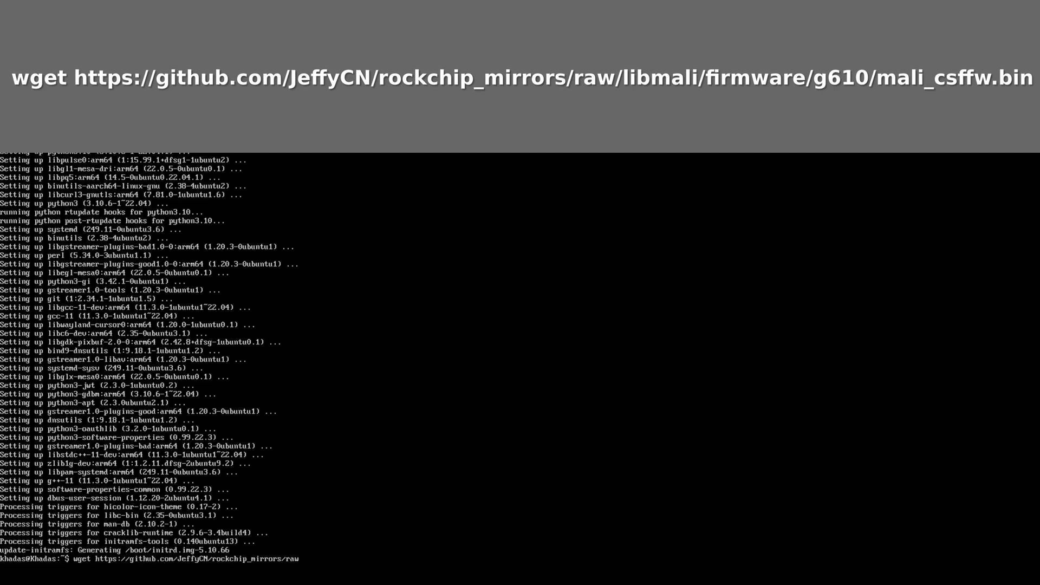
type("/libmali/firmware/g610/mali_csffw.bin")
key("Return")
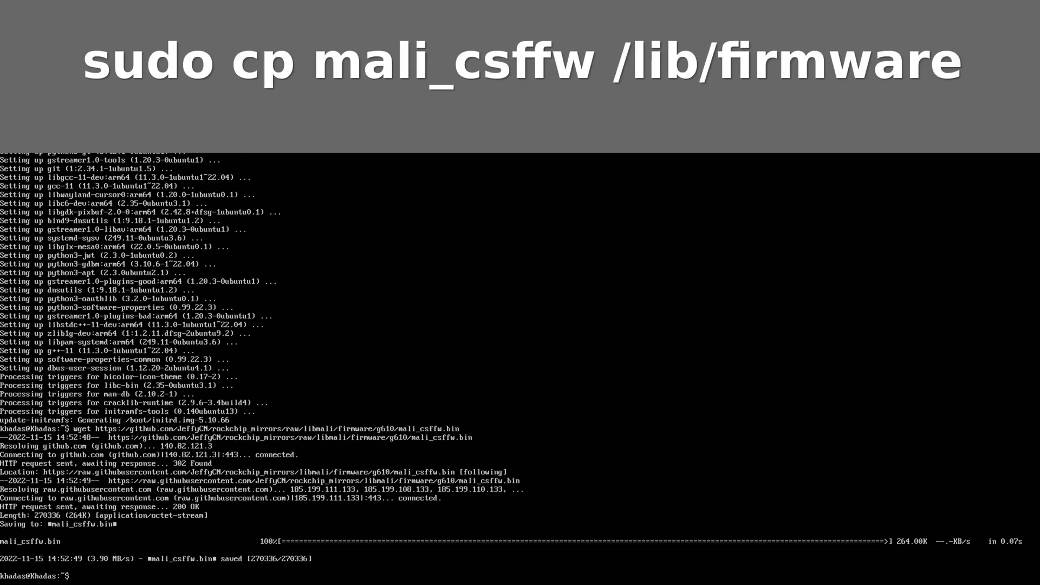
type("sudo cp mali_csffw.bin /lib/firmware/")
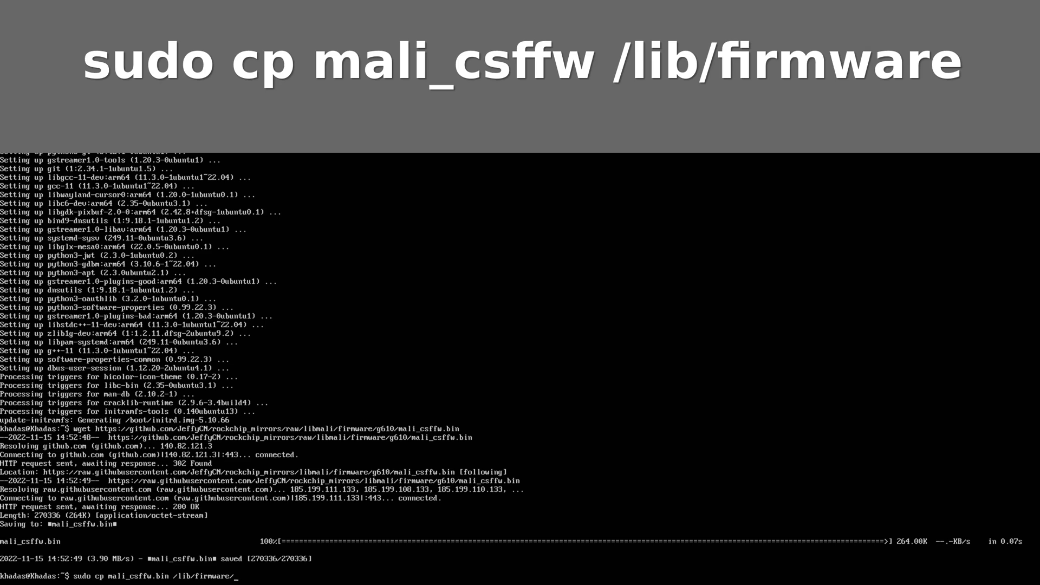
key("Return")
- Add the ppa:liujianfeng1994/panfork-mesa repository
type("sudo")
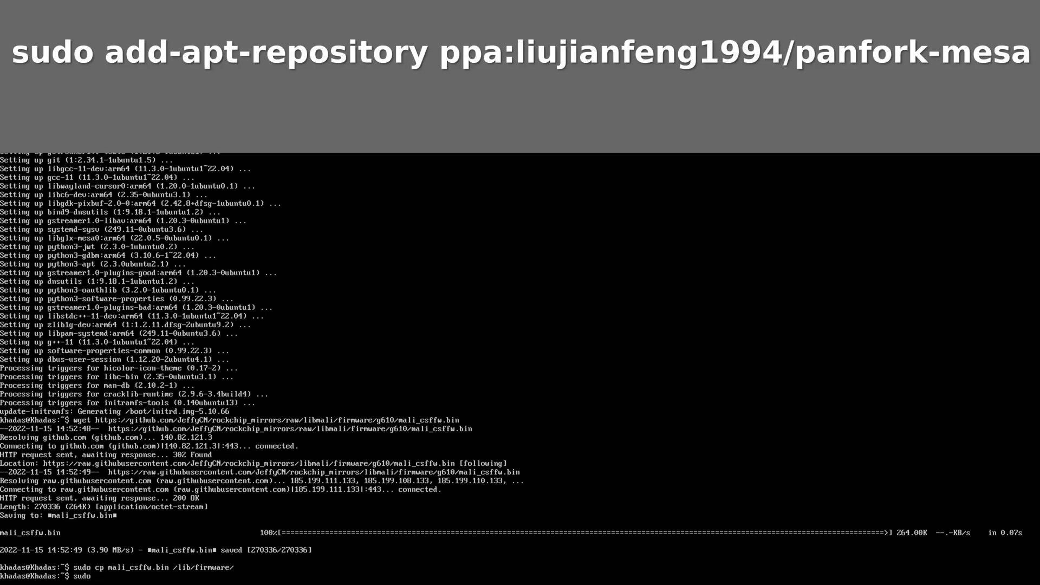
type(" add-apt-repository ppa:liujianfeng1994")
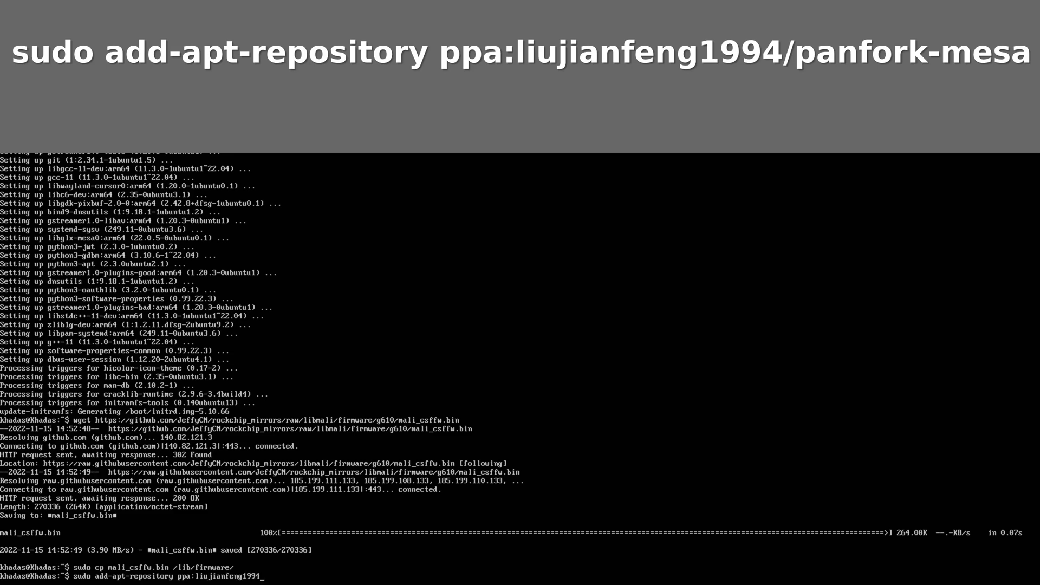
type("/panfork-mesa")
key("Return")
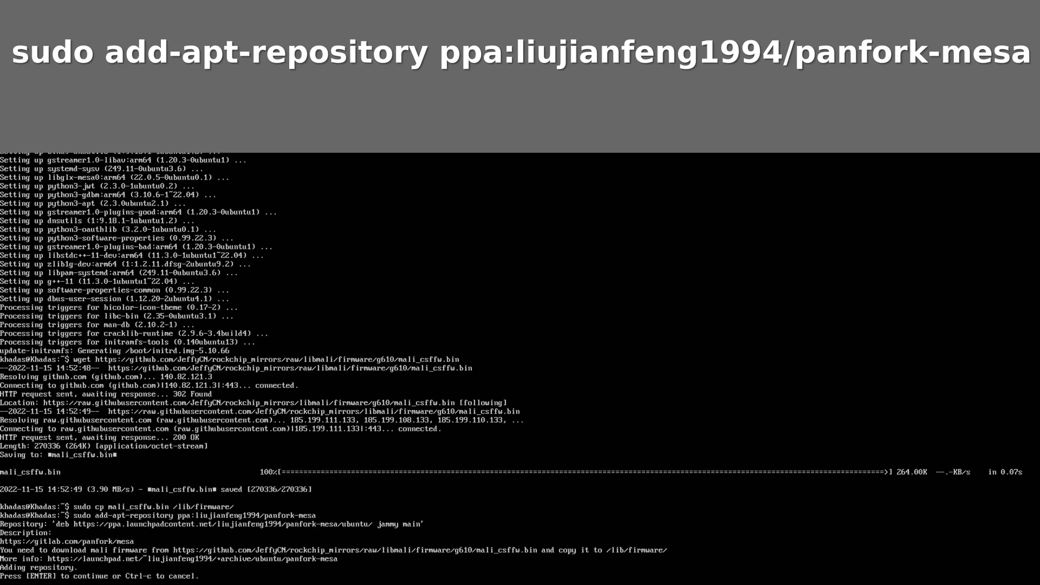
key("Return")
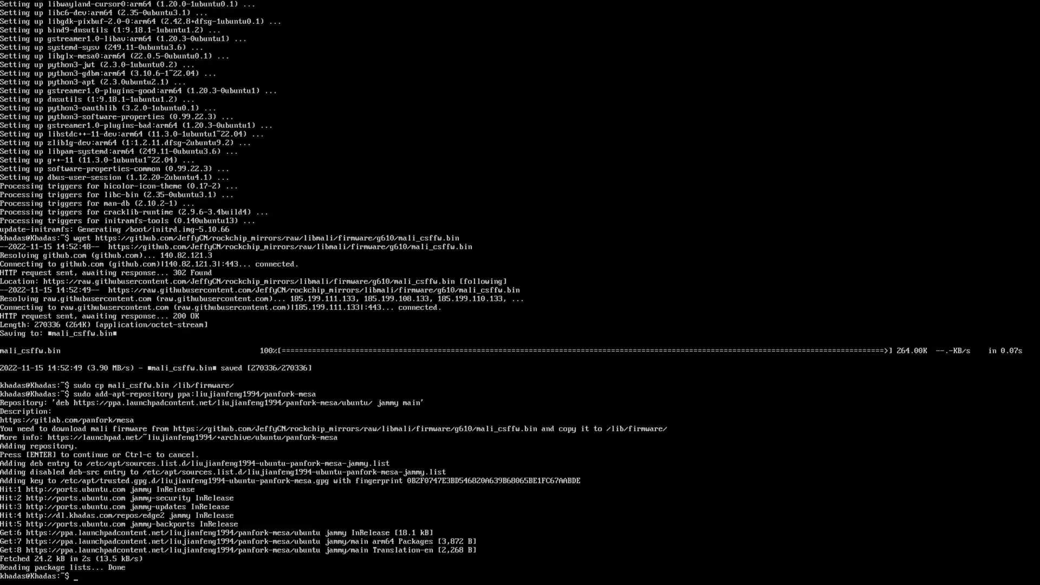
- Refresh package lists and upgrade to the panfork Mesa packages, confirming with y
type("sudo apt update")
key("Return")
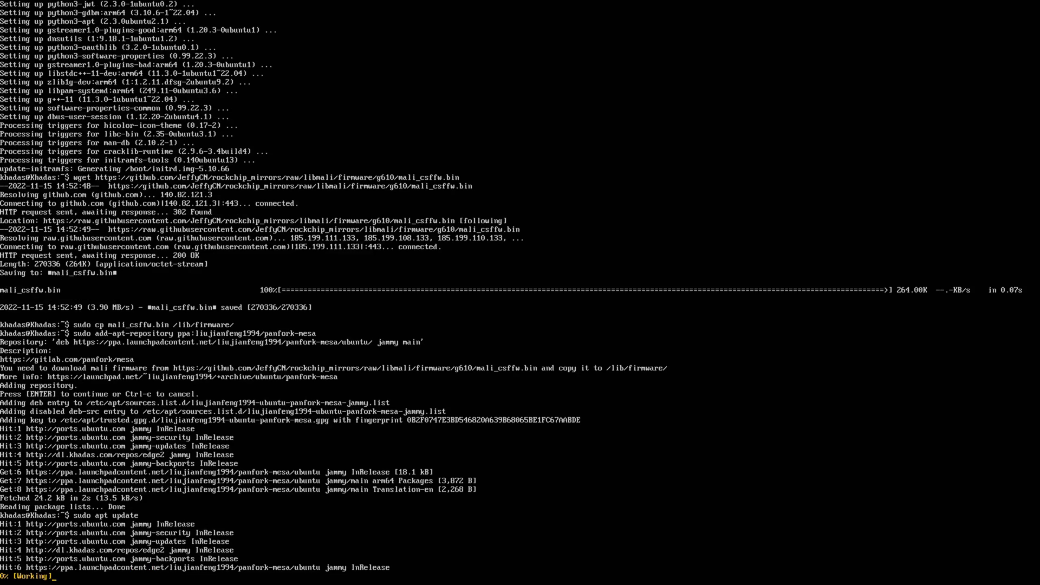
type("sudo apt upgrade")
key("Return")
type("y")
key("Return")
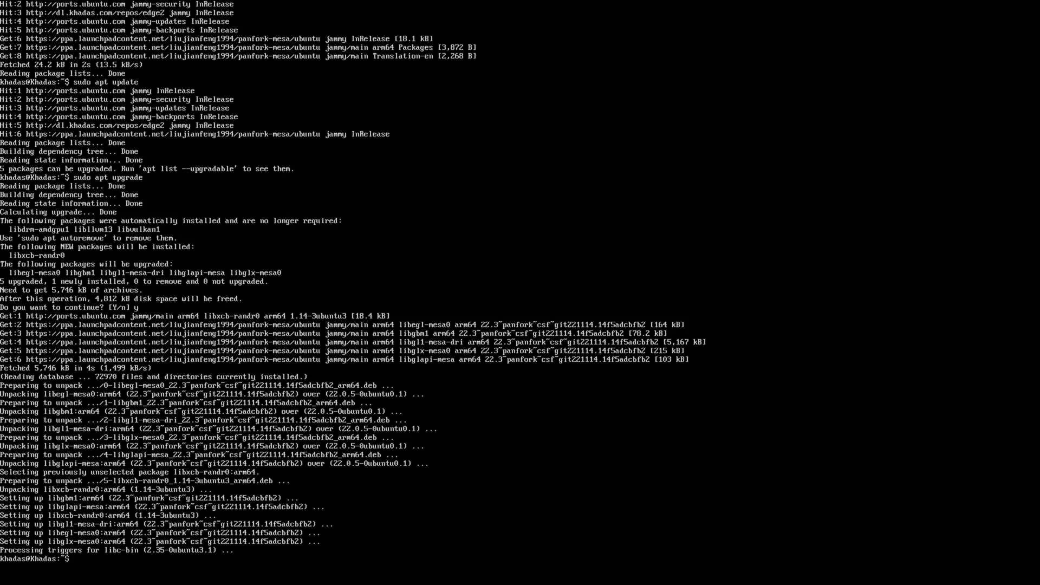
type("sudo apt install xubuntu-desktop")
- Install xubuntu-desktop keeping gdm3 as the display manager, then reboot the board
key("Return")
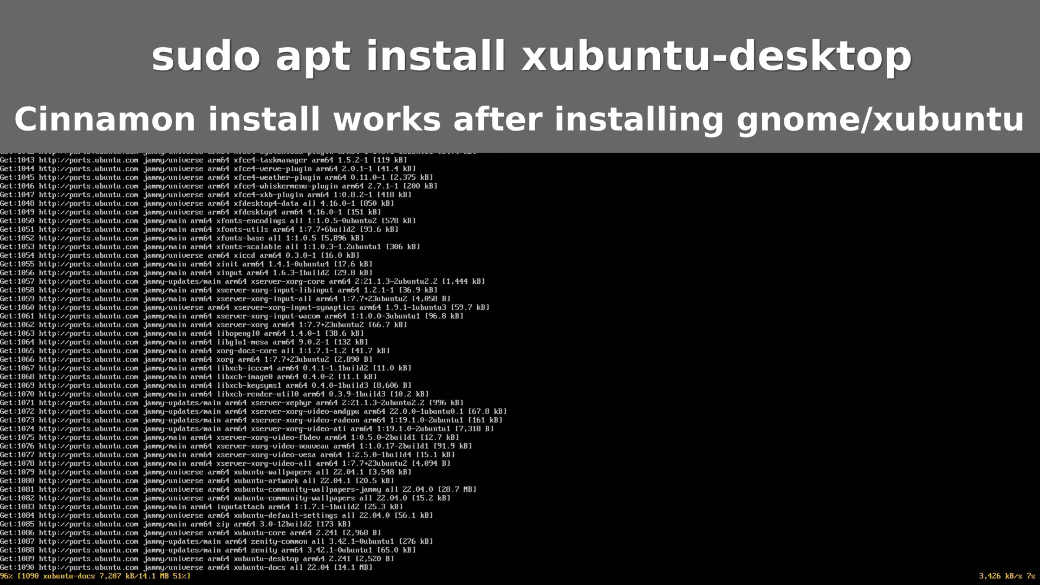
key("Return")
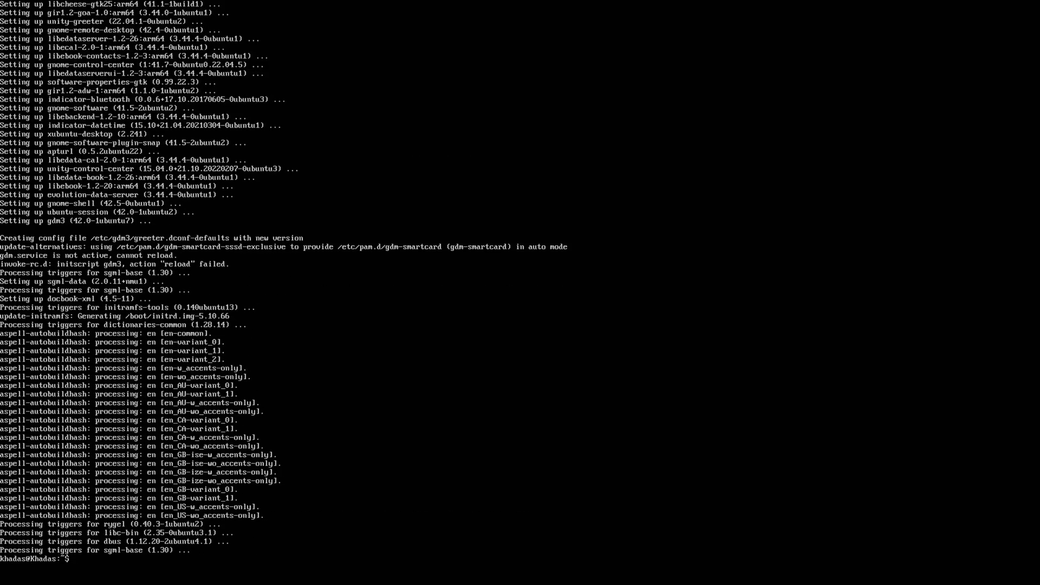
type("sudo reboot")
key("Return")
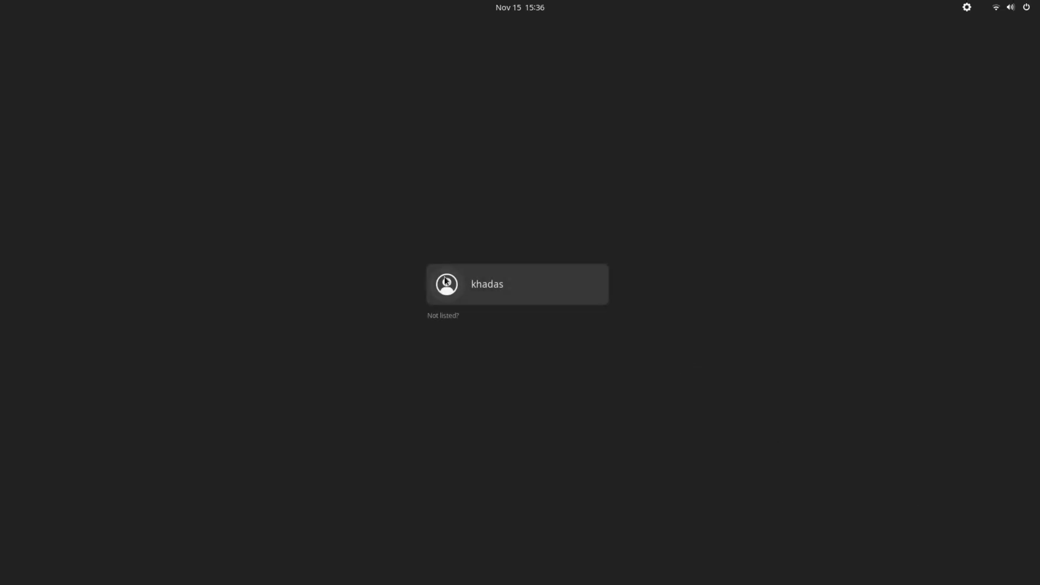
- Sign in to the user account at the GDM screen with the account password
key("Return")
type("khadas")
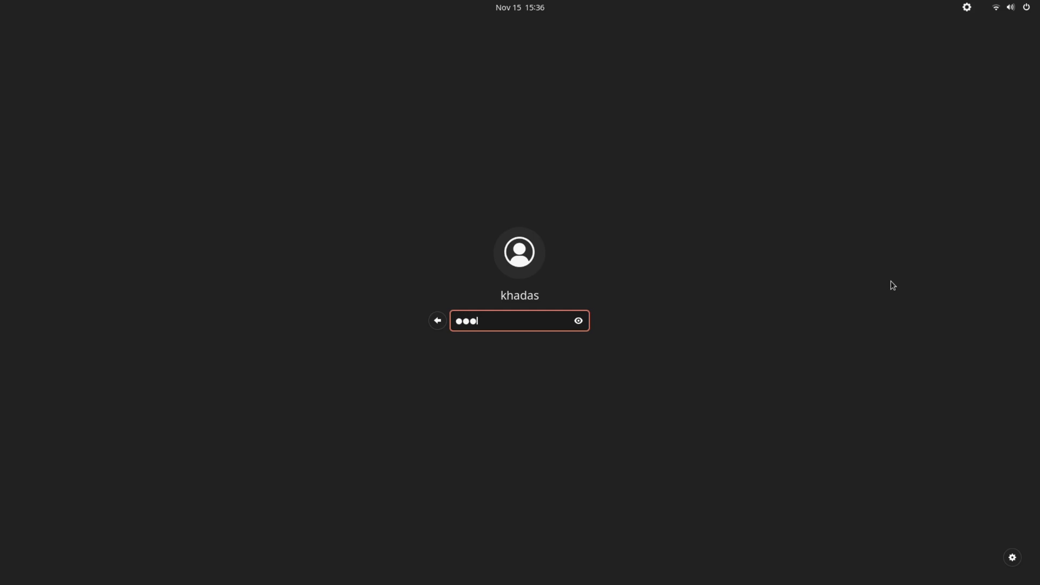
key("Return")
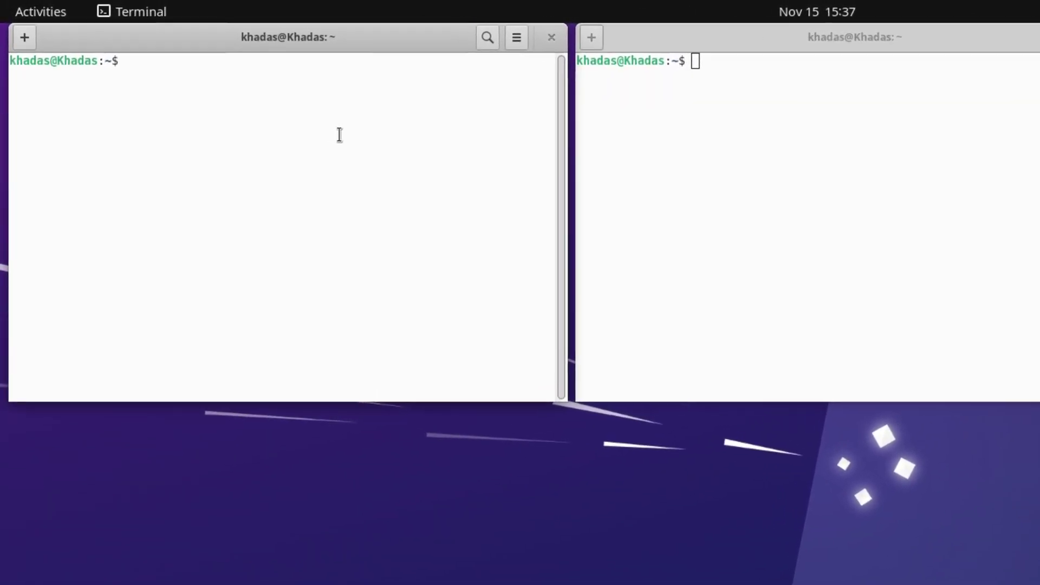
- Run glxinfo -B to confirm the Mali-G610 Panfrost renderer, enlarging the terminal to read it
type("glxinfo -B")
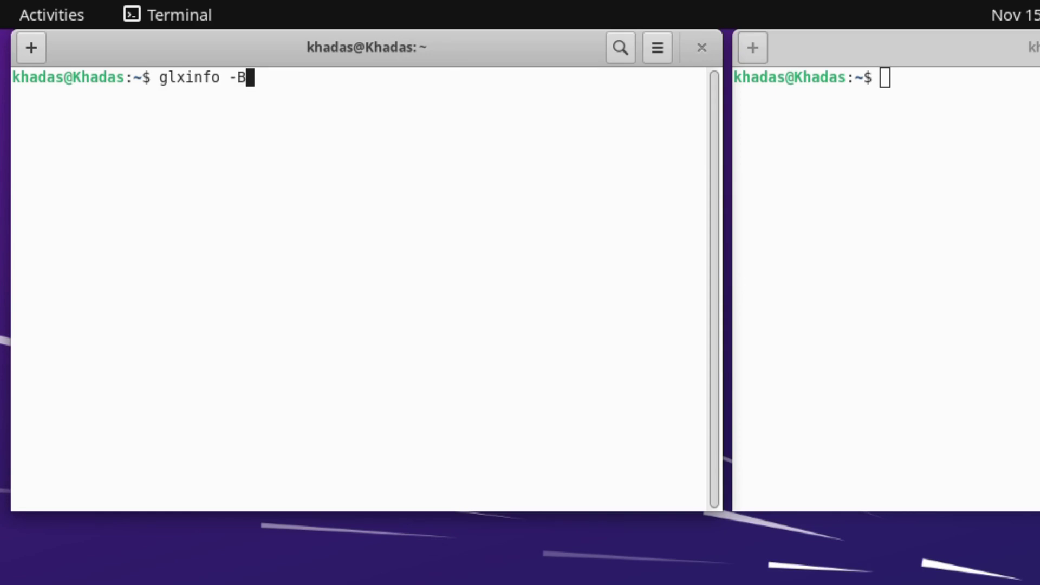
key("Return")
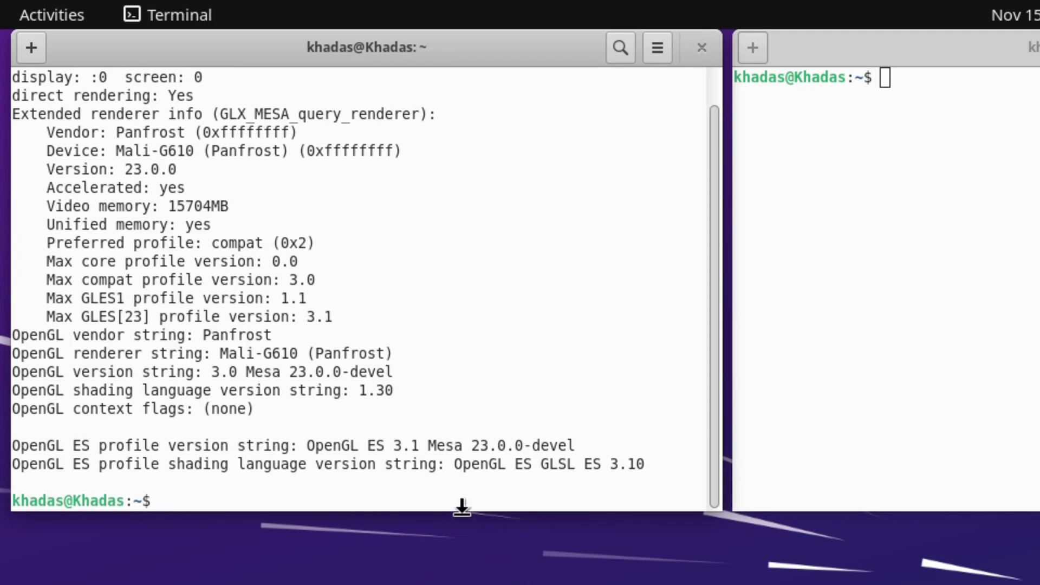
left_click_drag(462, 509, 462, 584)
left_click(968, 220)
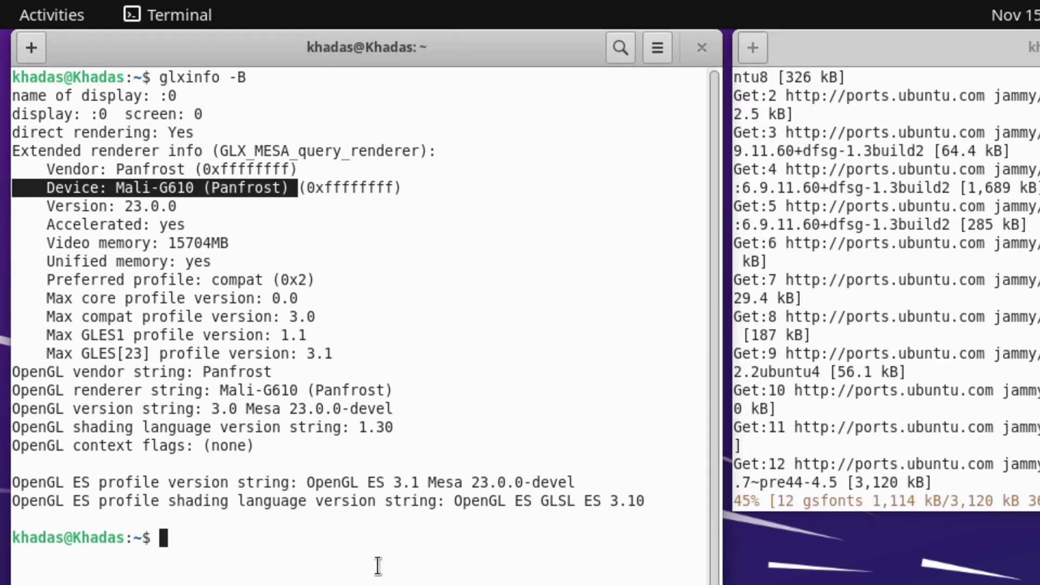
left_click(376, 564)
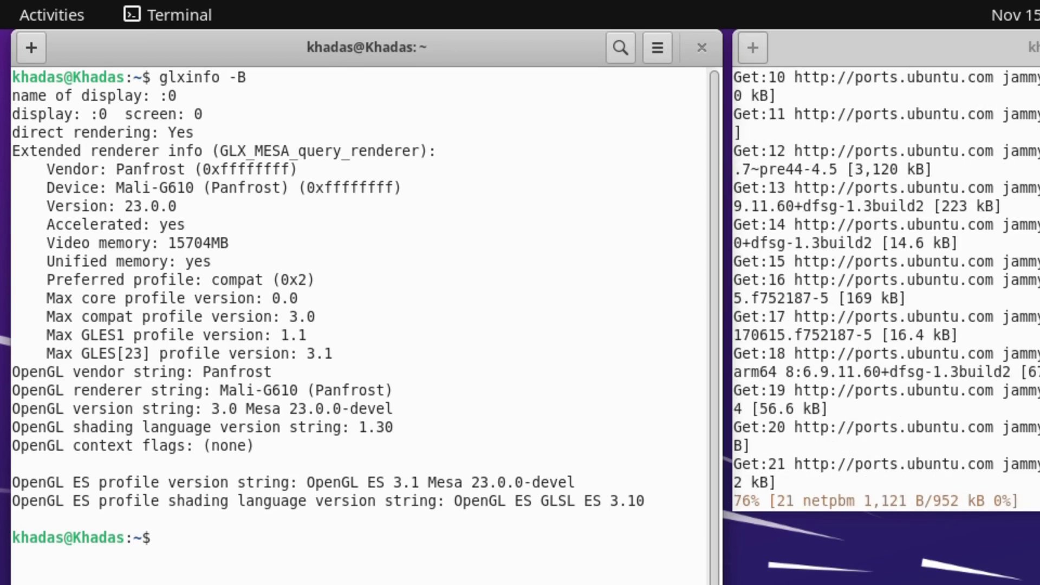
- Launch the glxgears demo
type("glx")
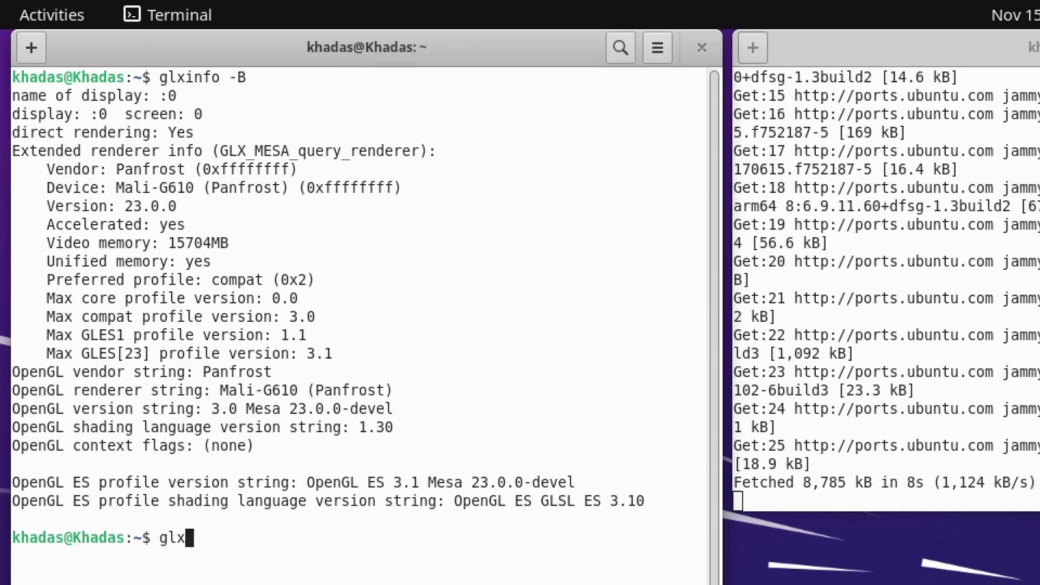
type("ars")
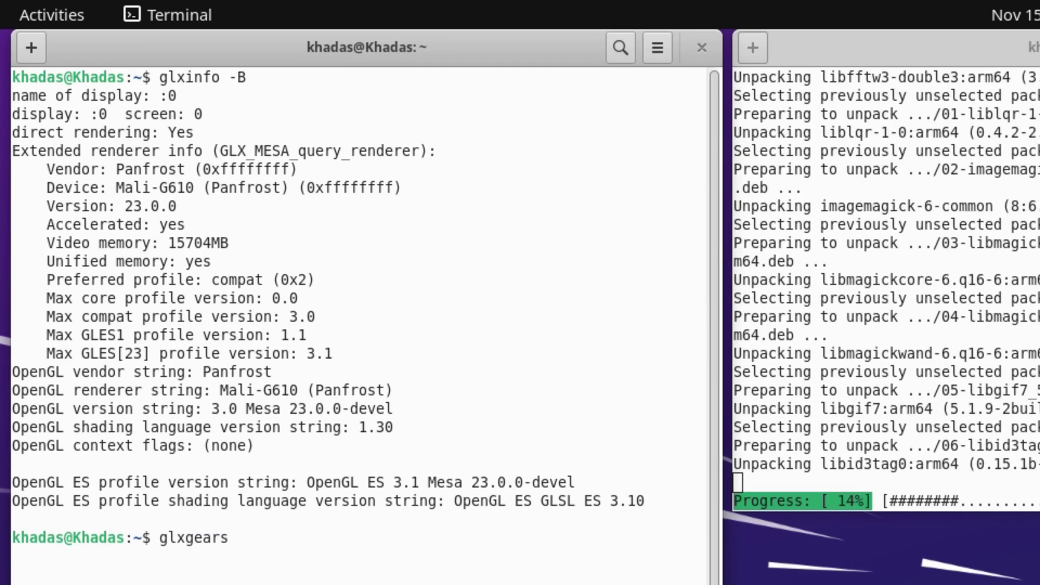
key("Return")
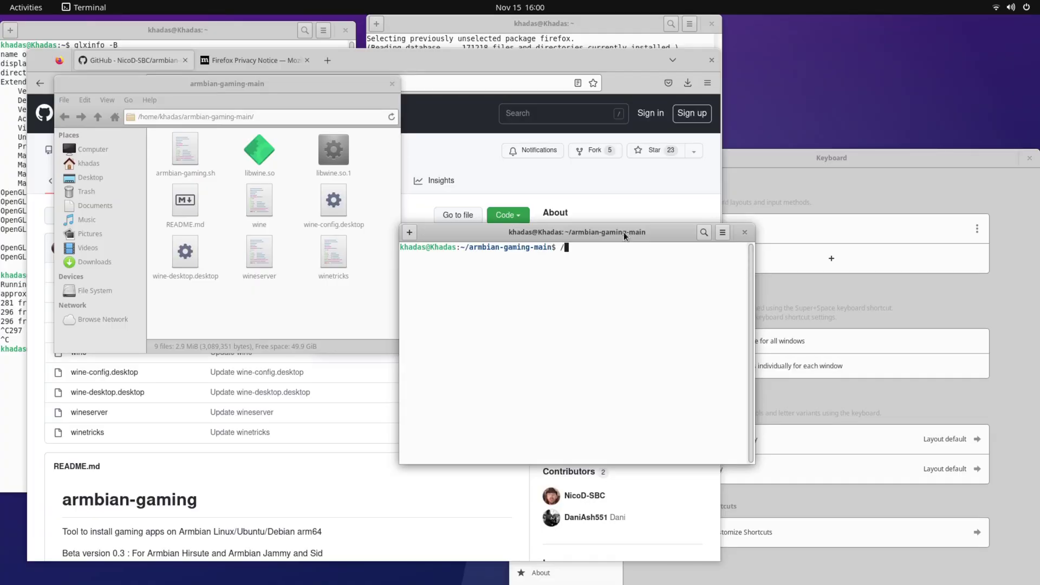
- Run armbian-gaming.sh, choose Armbian Jammy/Sid, install Box64, and enter the xonotic-linux64-sdl launch command
type("bin/bash ./armbian-gaming.sh")
key("Return")
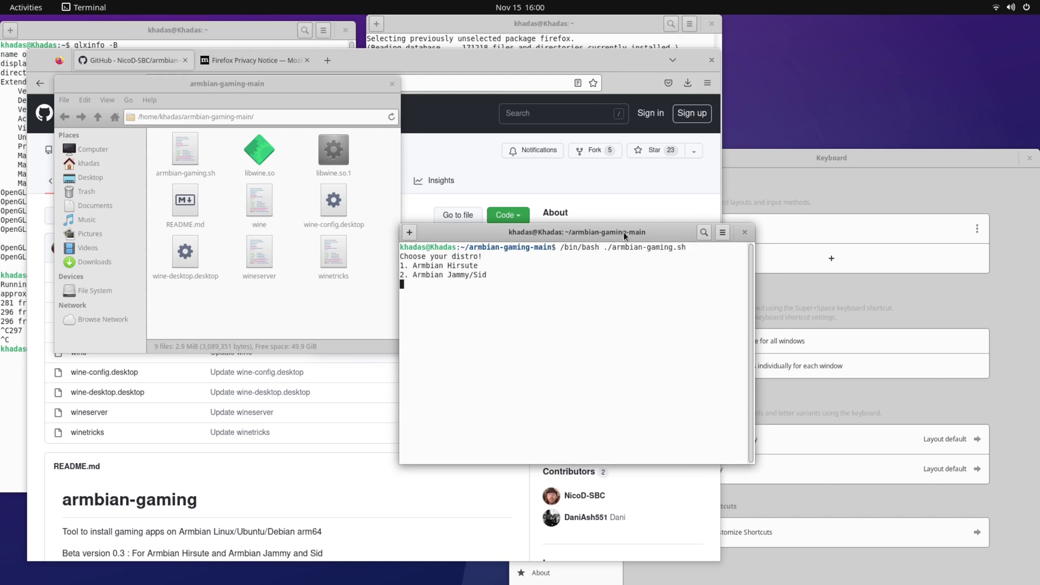
key("Return")
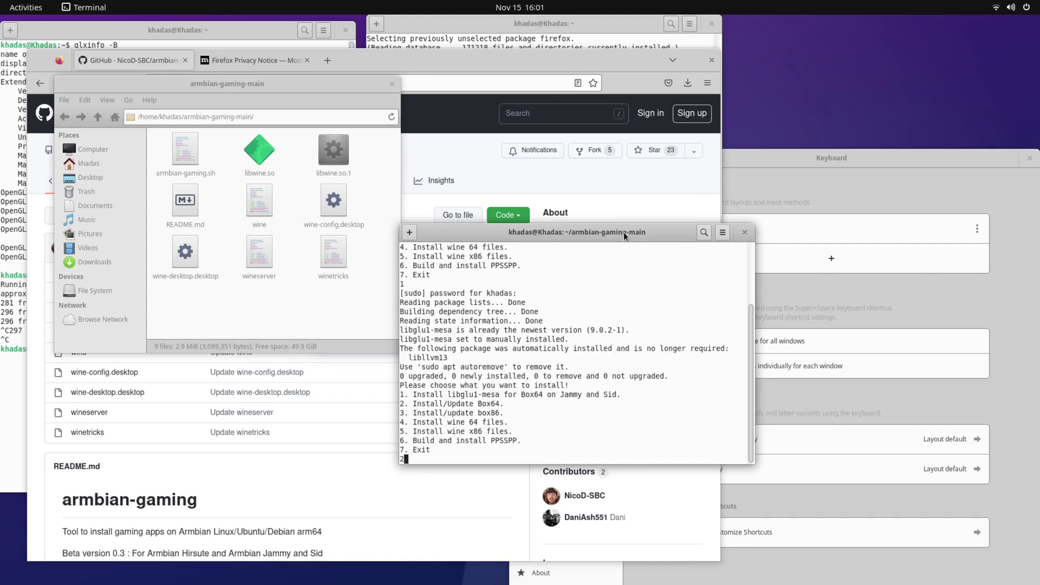
key("Return")
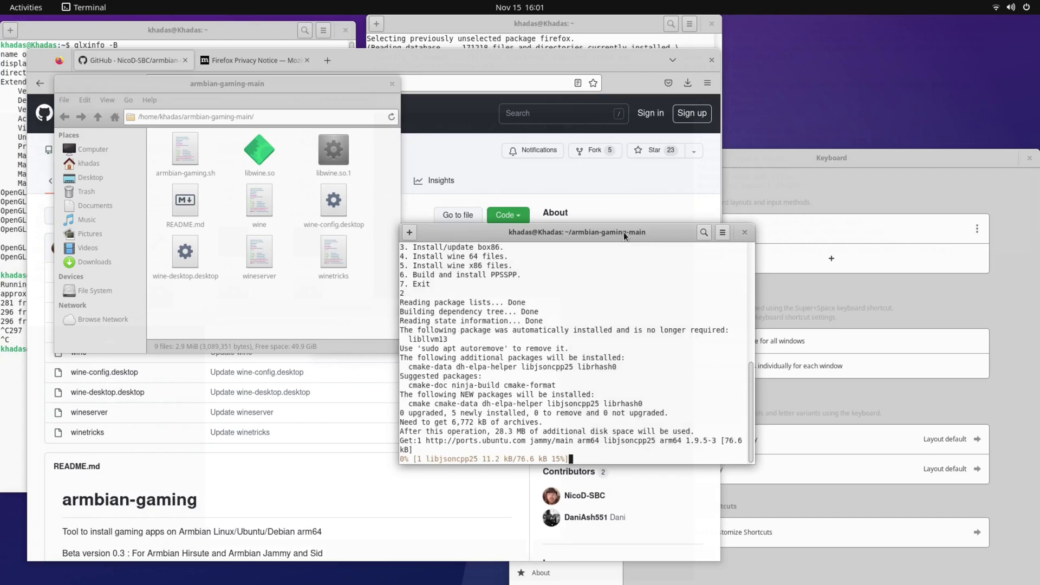
type("xonoti")
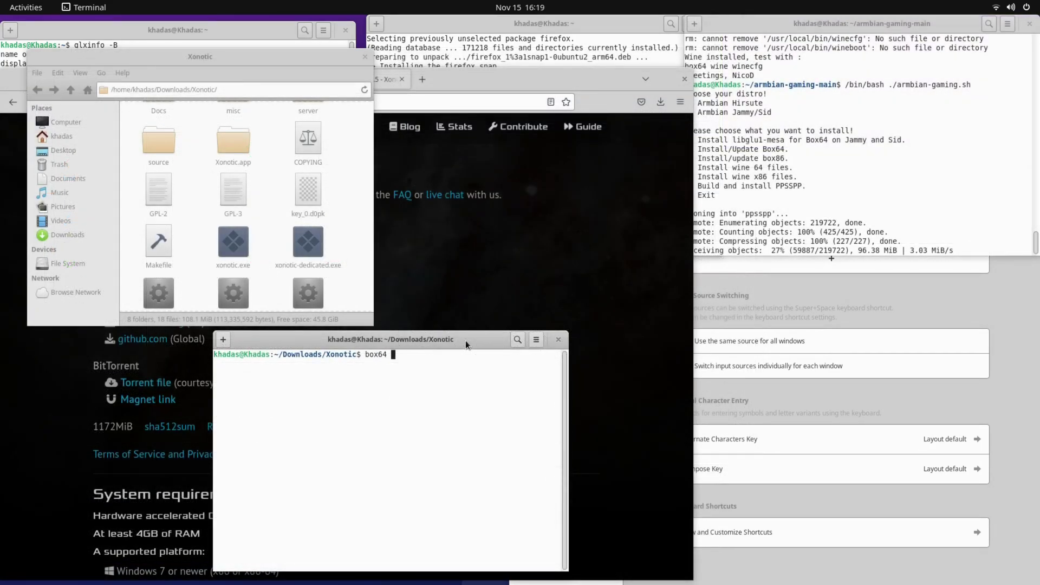
type("c-linux")
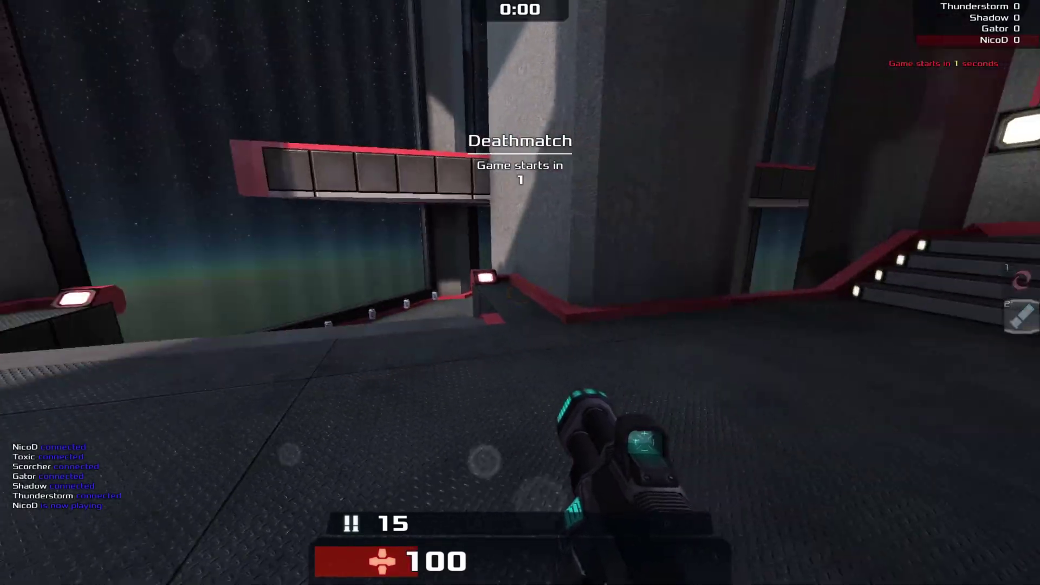
- Run from spawn collecting health, the Hagar and the Devastator
key("w")
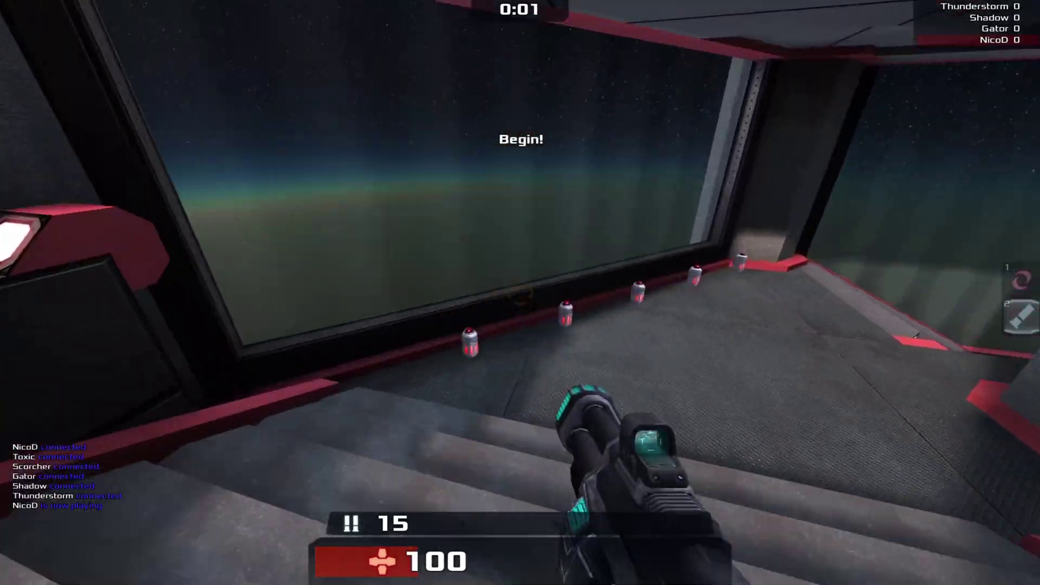
key("w")
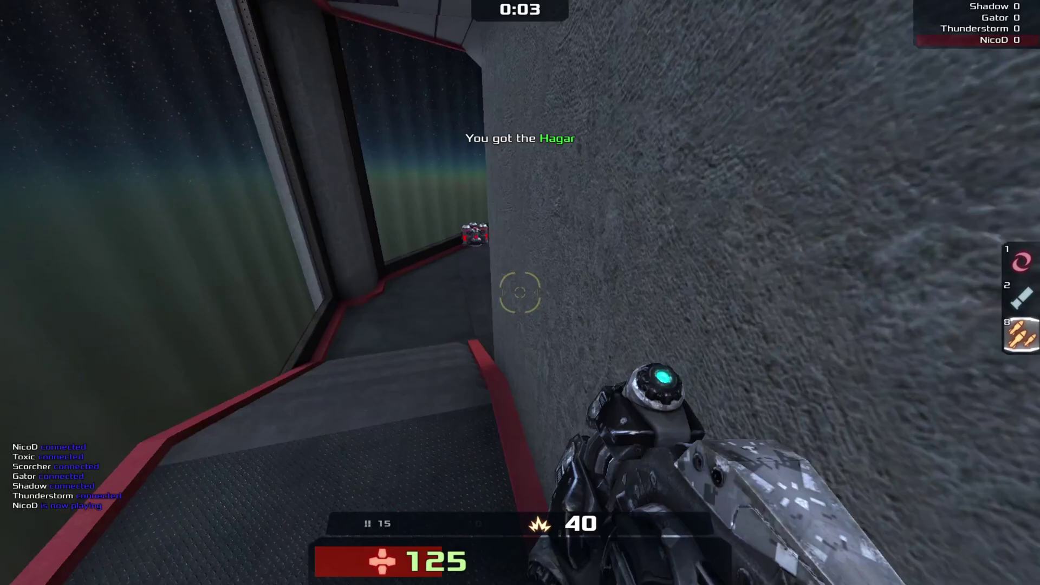
key("w")
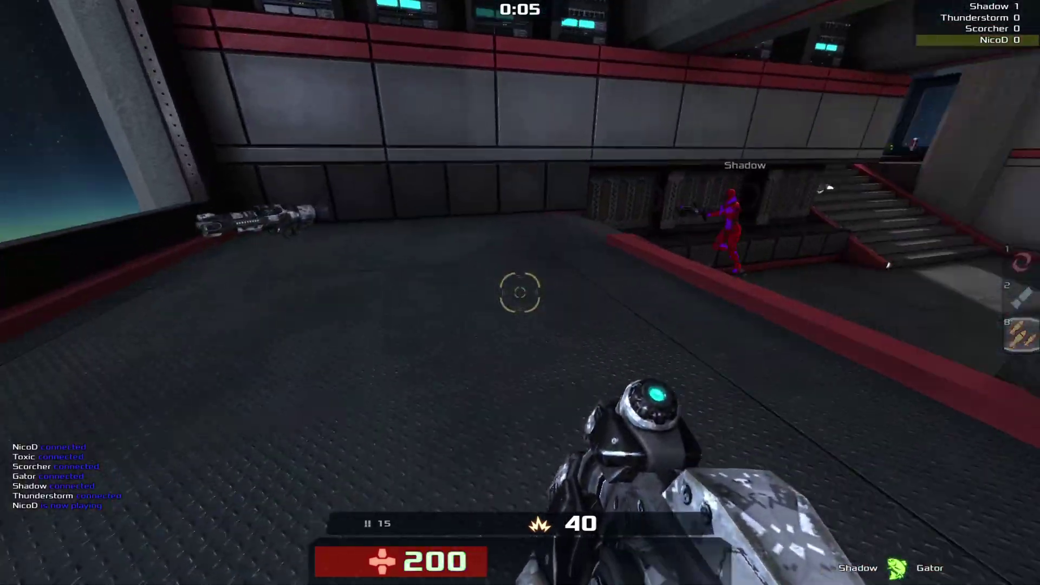
key("w")
- Shoot the enemy bots and frag Shadow
left_click(520, 293)
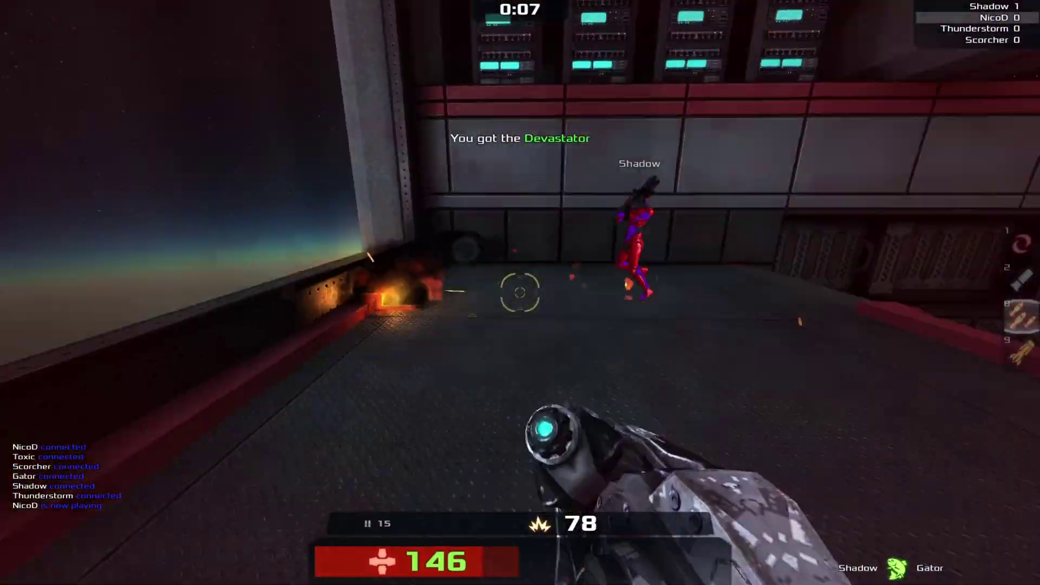
left_click(520, 292)
key("w")
left_click(519, 293)
left_click(519, 293)
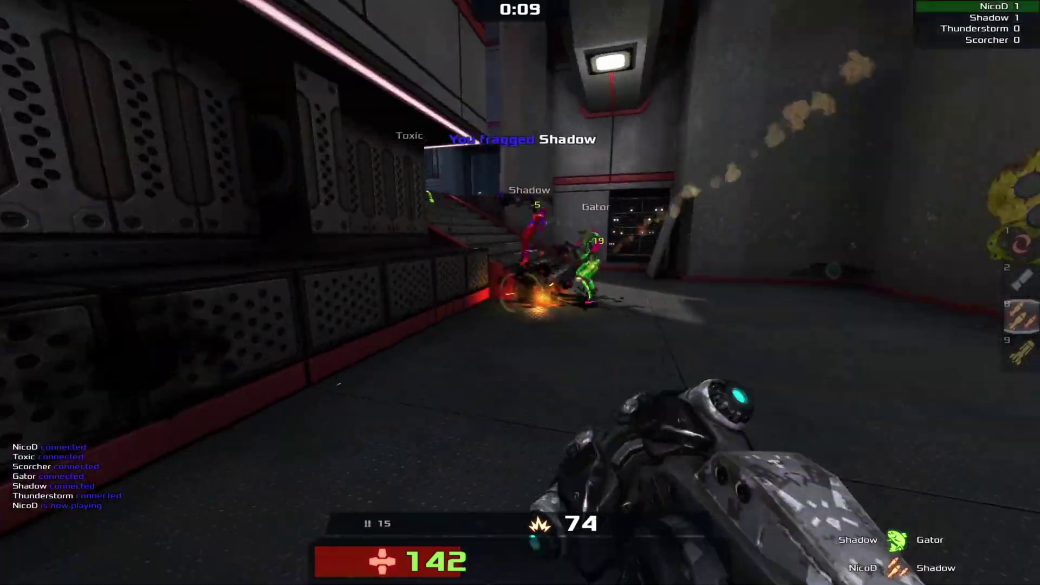
left_click(519, 292)
- Keep firing at the group of enemies around the stairs while moving
key("w")
left_click(520, 292)
left_click(520, 293)
left_click(520, 293)
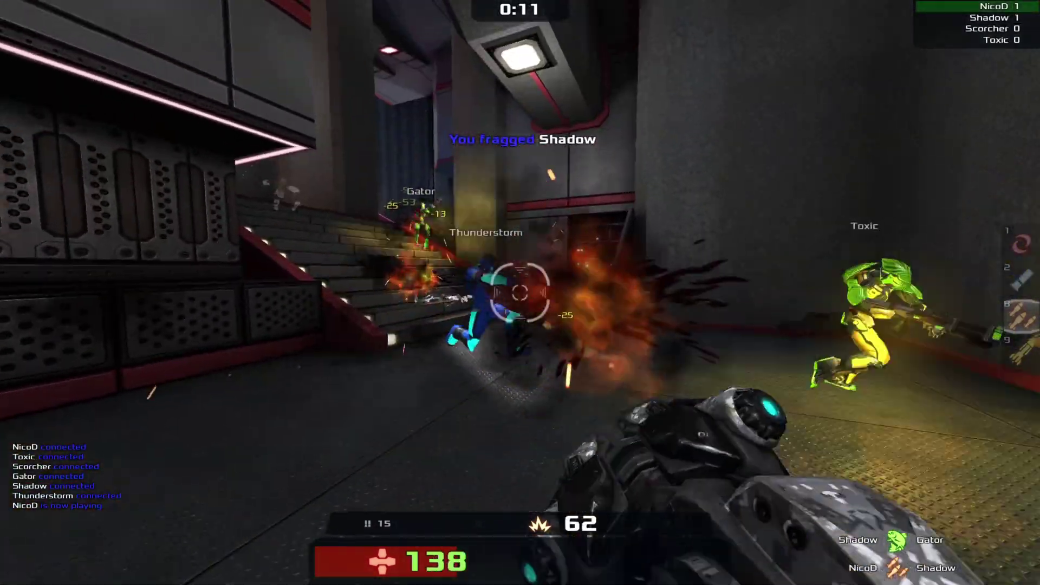
left_click(520, 292)
left_click(519, 292)
left_click(519, 292)
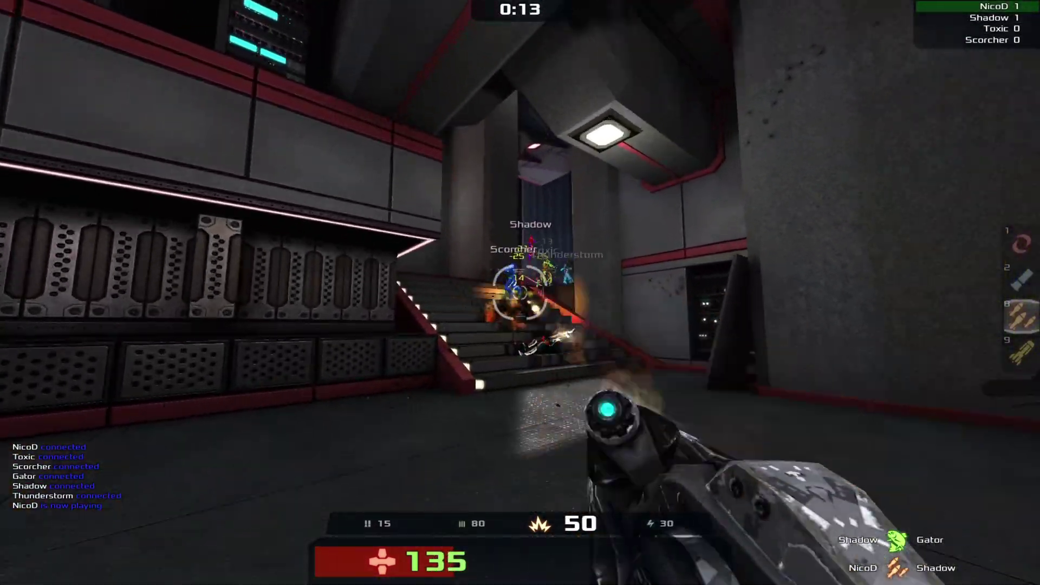
key("w")
left_click(520, 293)
left_click(520, 292)
left_click(520, 293)
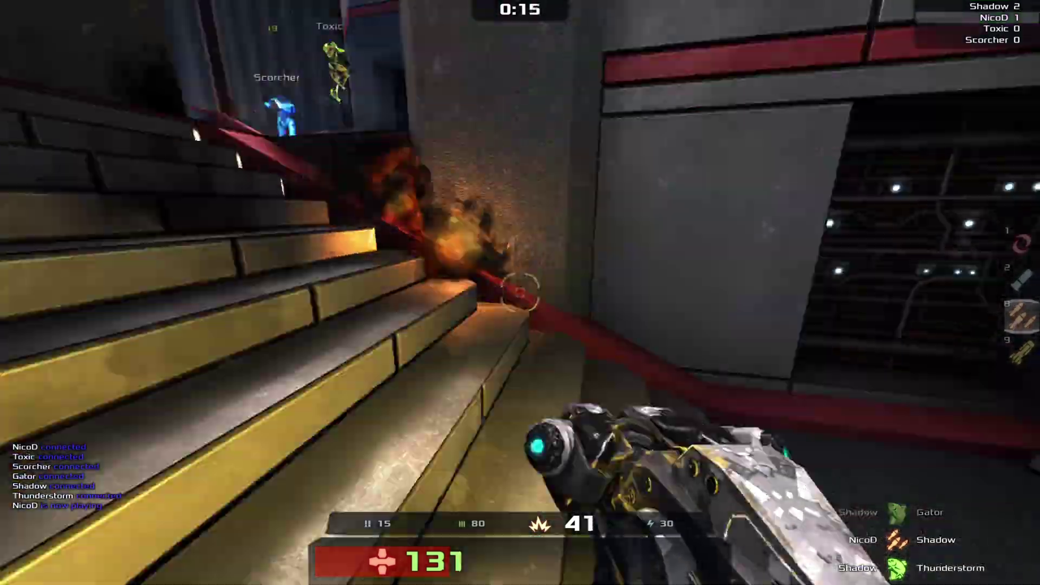
key("w")
left_click(520, 292)
left_click(520, 292)
left_click(520, 292)
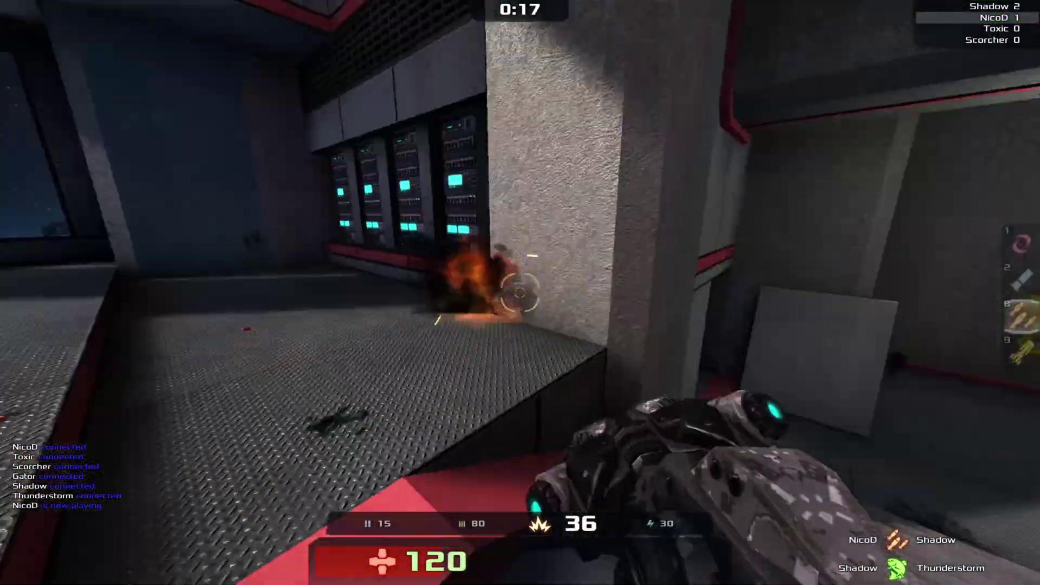
- Climb the stairs, drop off the ledge for ammo and pick up the Mortar
key("w")
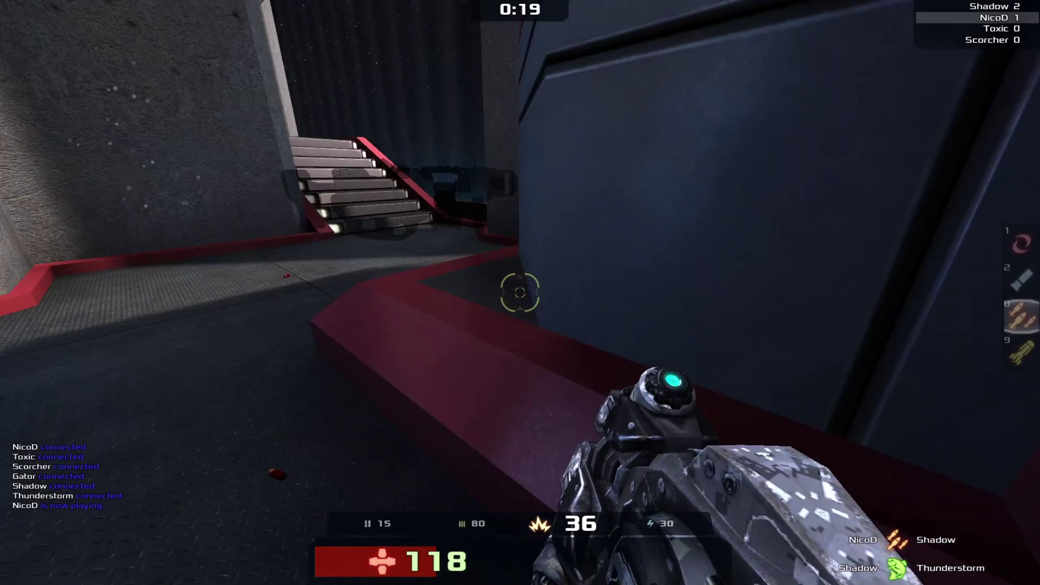
key("w")
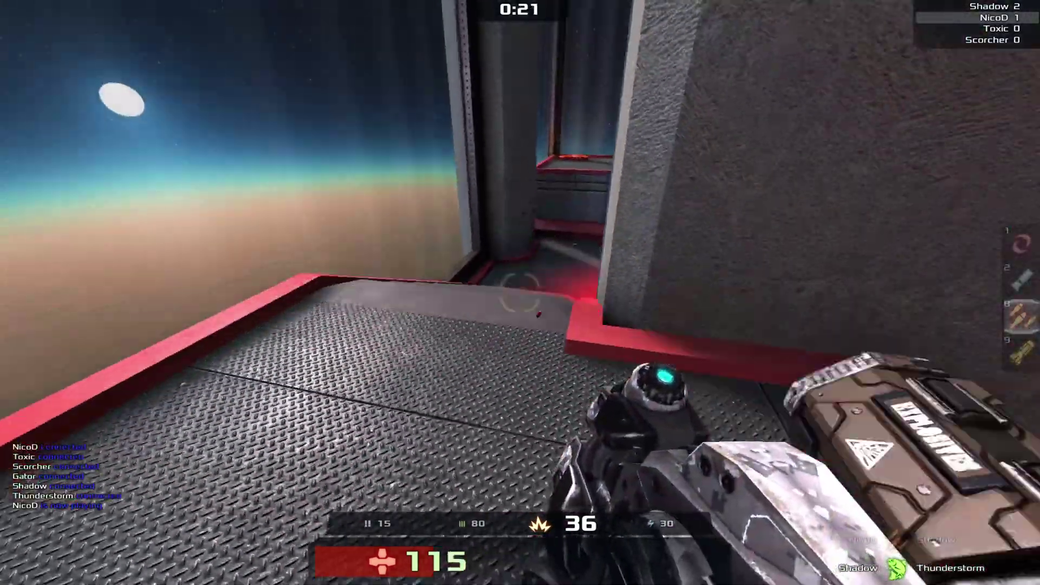
key("w")
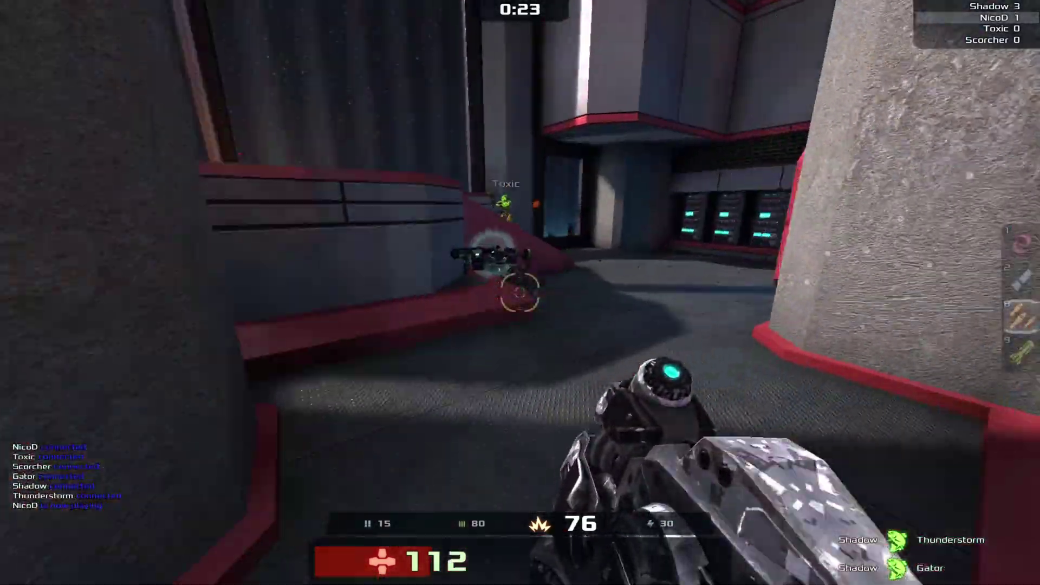
key("w")
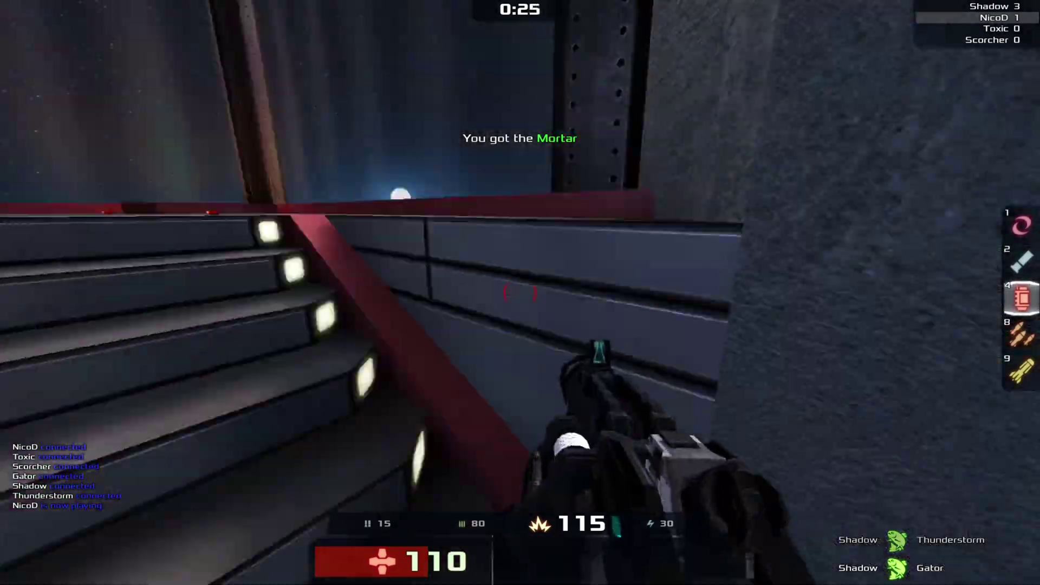
key("w")
- Push through the next rooms to grab the Crylink and reach the starfield room
left_click(520, 293)
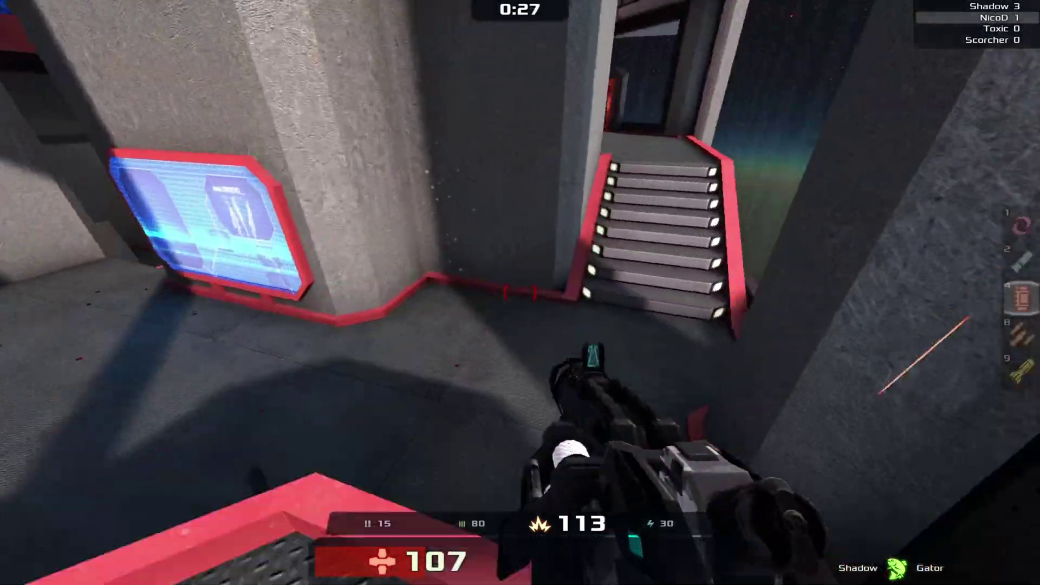
key("w")
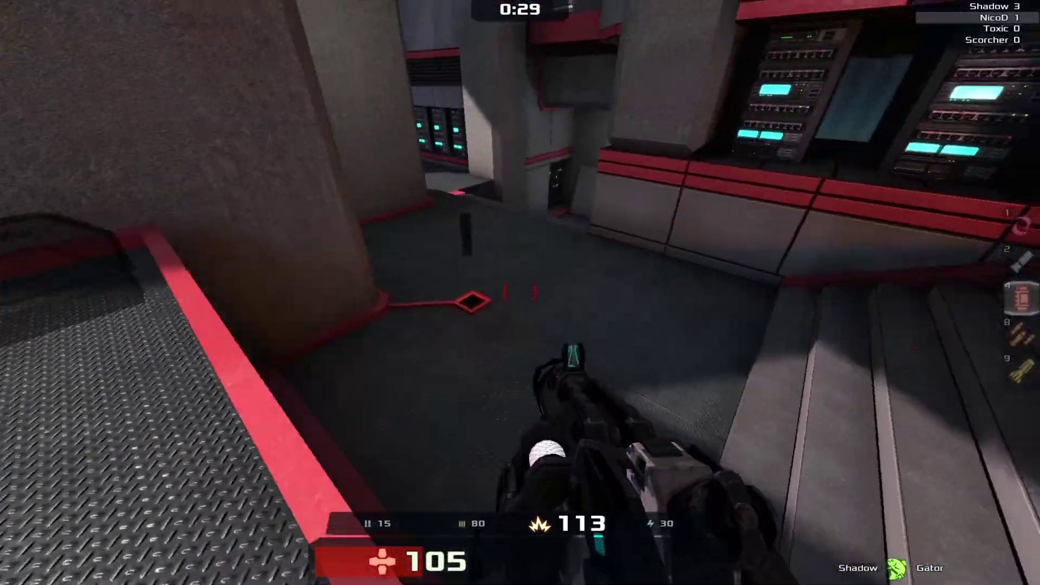
key("w")
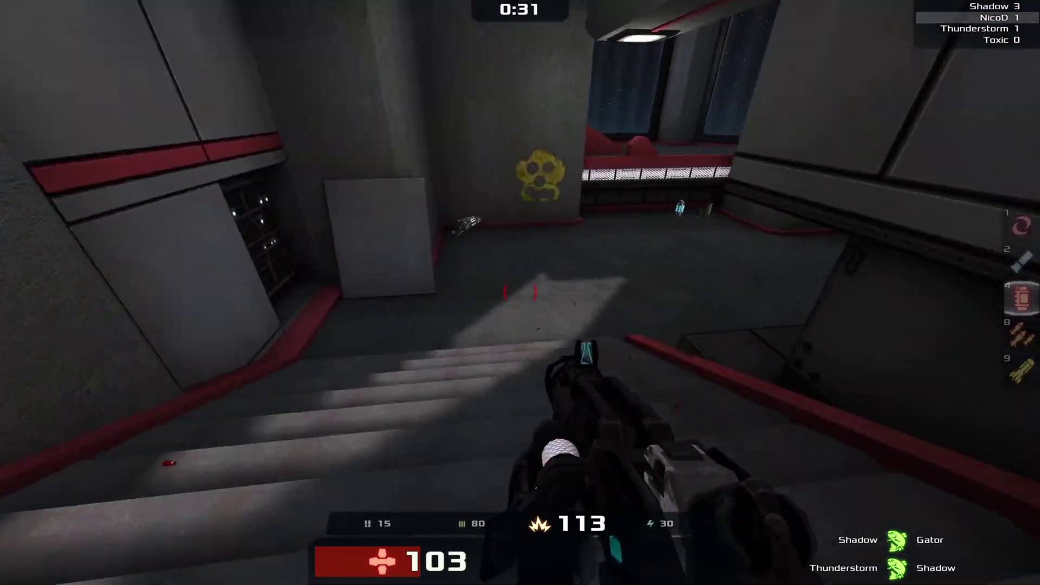
key("w")
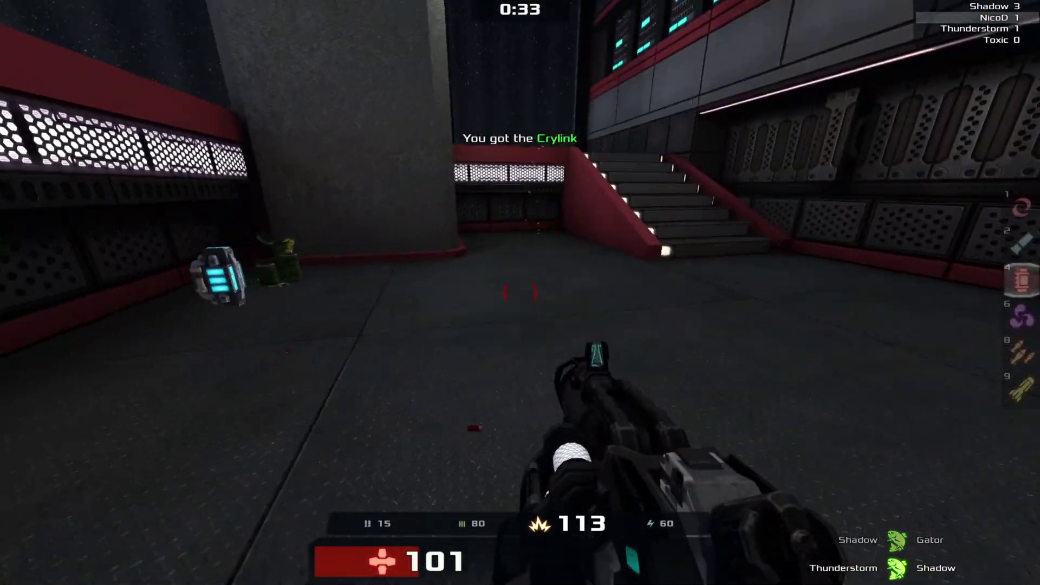
key("w")
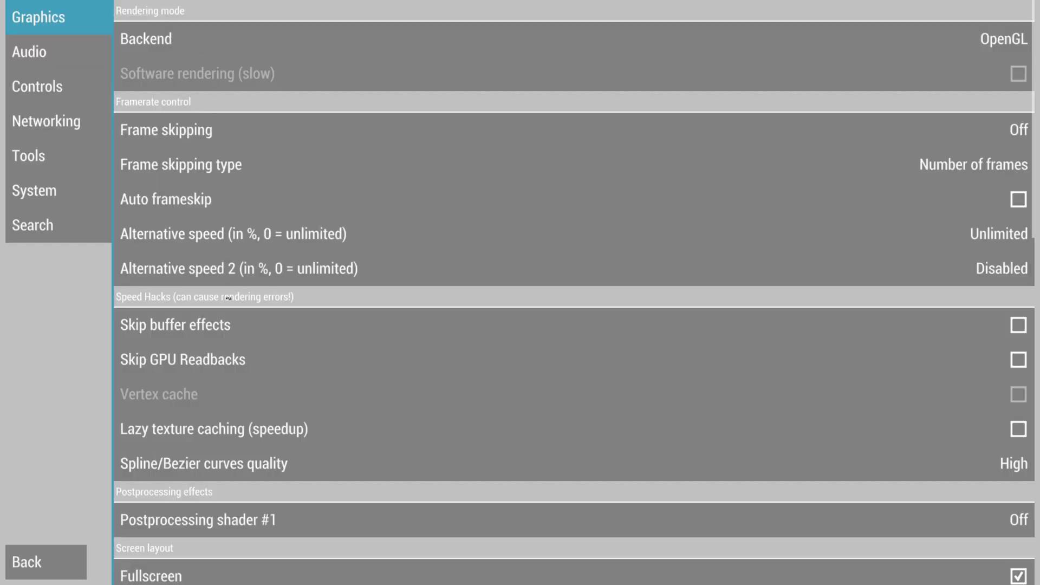
- Turn on Skip buffer effects and set Upscale level to 2× in the Graphics settings
left_click(225, 327)
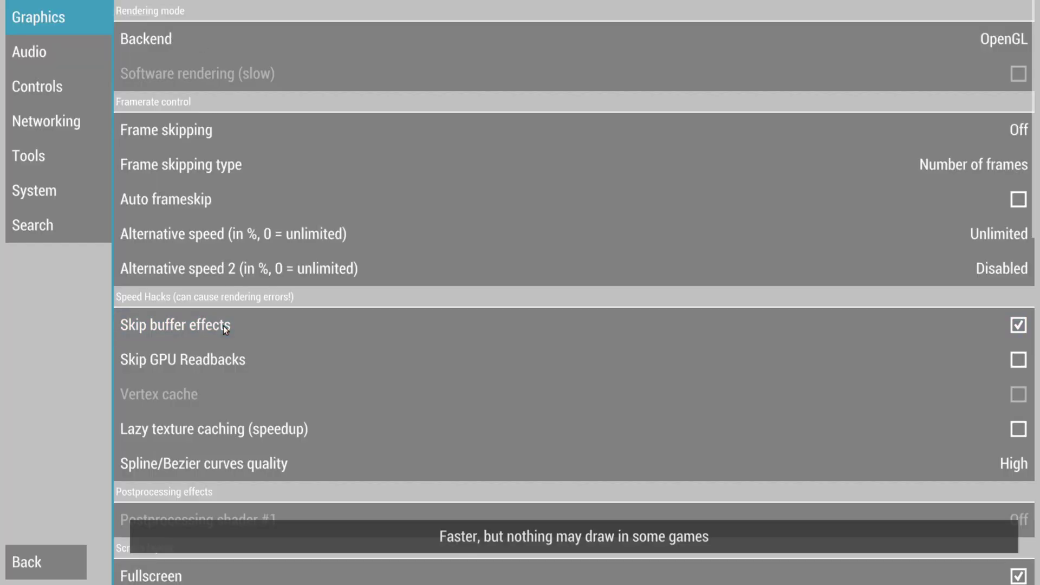
scroll(328, 347, "down", 8)
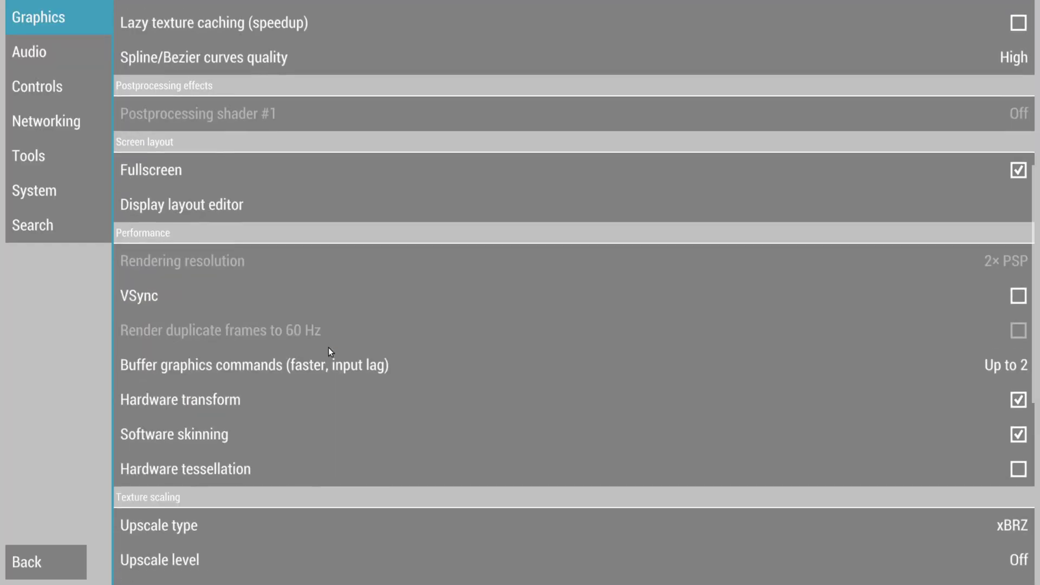
scroll(319, 344, "down", 2)
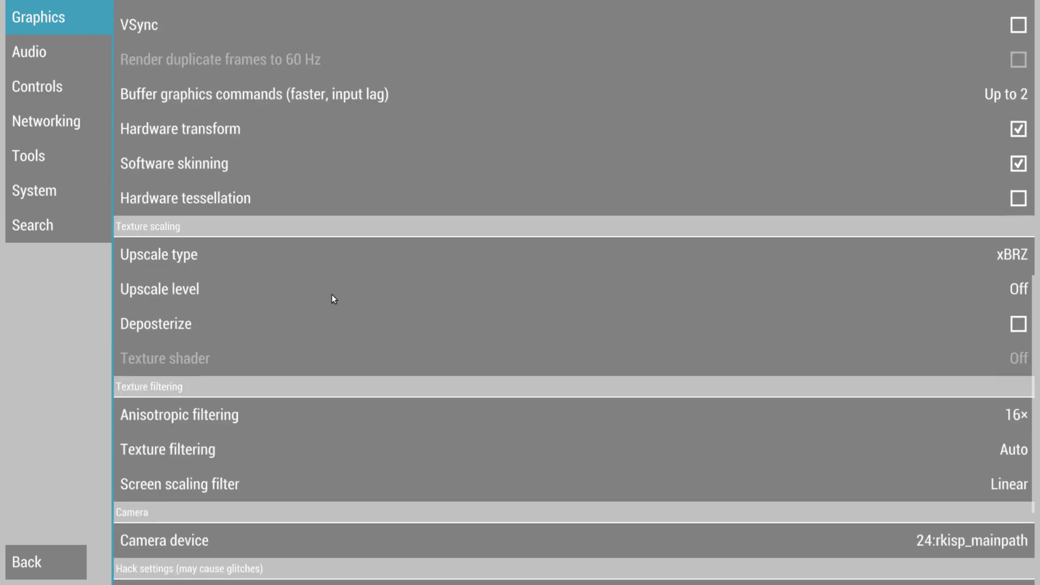
left_click(229, 292)
left_click(397, 277)
- Set Anisotropic filtering to 2× and return to the running game
scroll(335, 318, "down", 3)
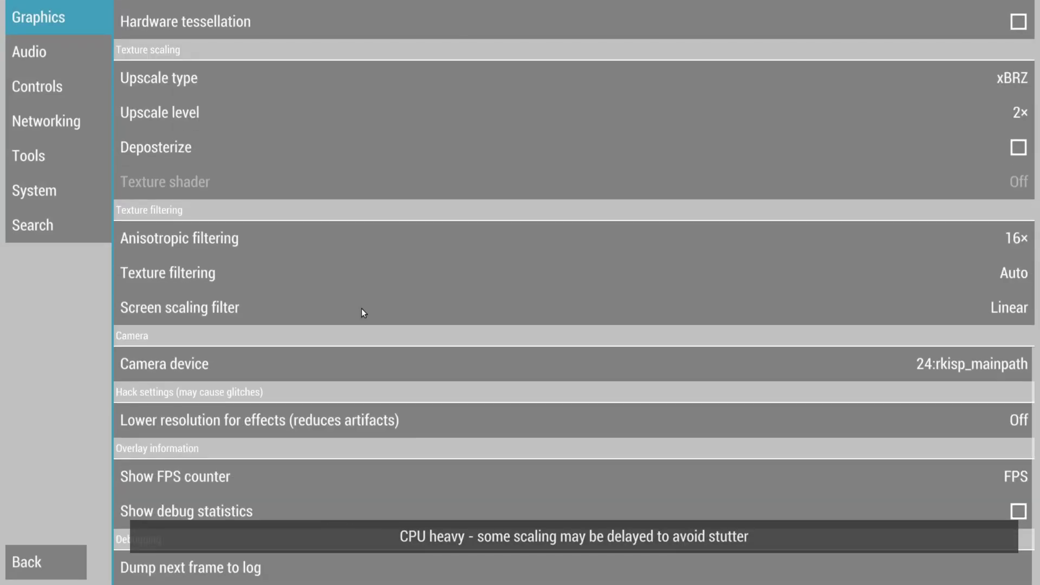
left_click(319, 239)
left_click(388, 278)
left_click(29, 565)
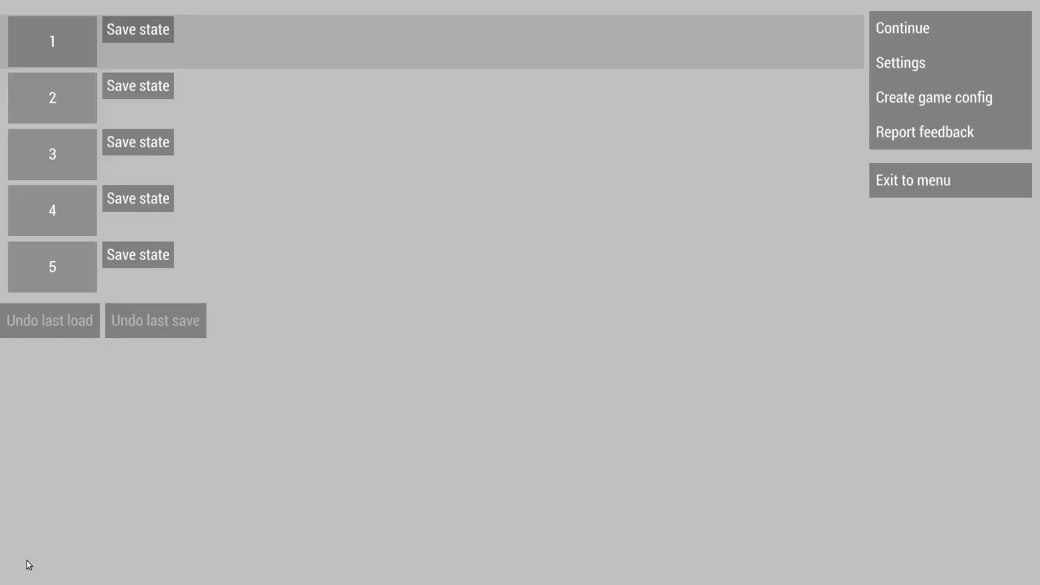
left_click(920, 30)
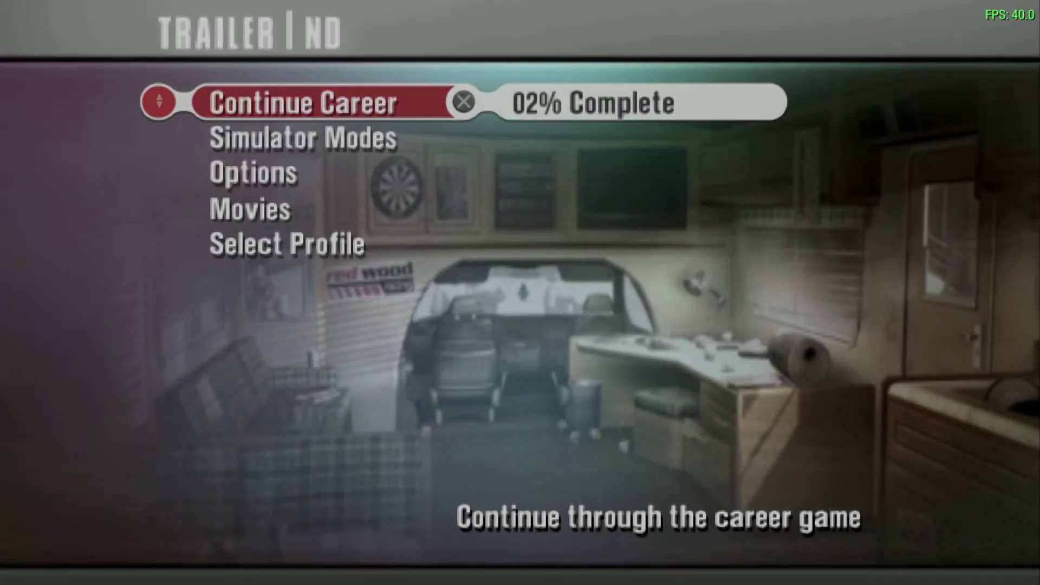
- Choose Continue Career in the racing game to reach the season 1 Career Progression Board
key("Return")
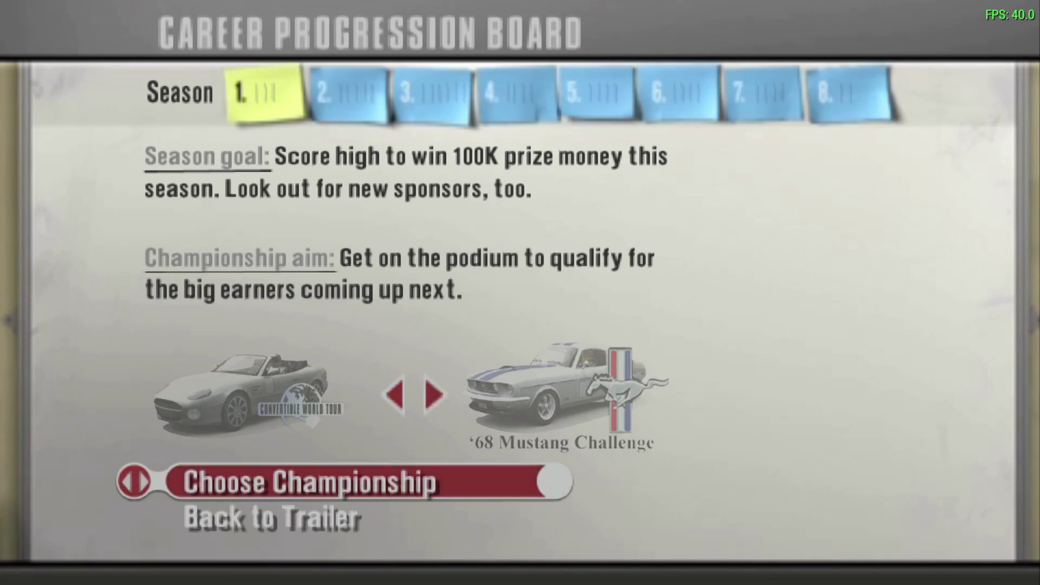